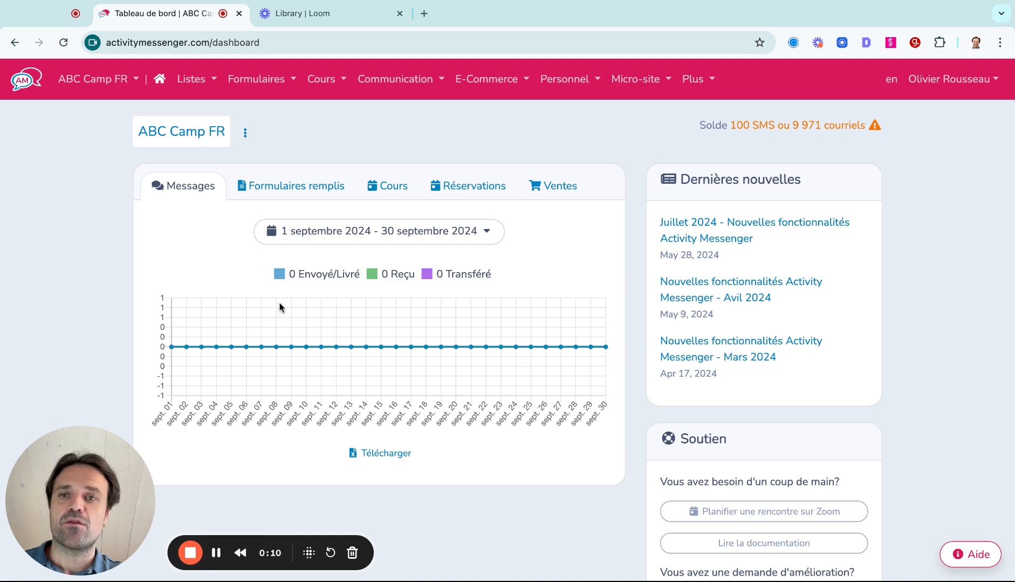
# Step: Create a new message template from the "Infolettre" sample
pyautogui.click(427, 80)
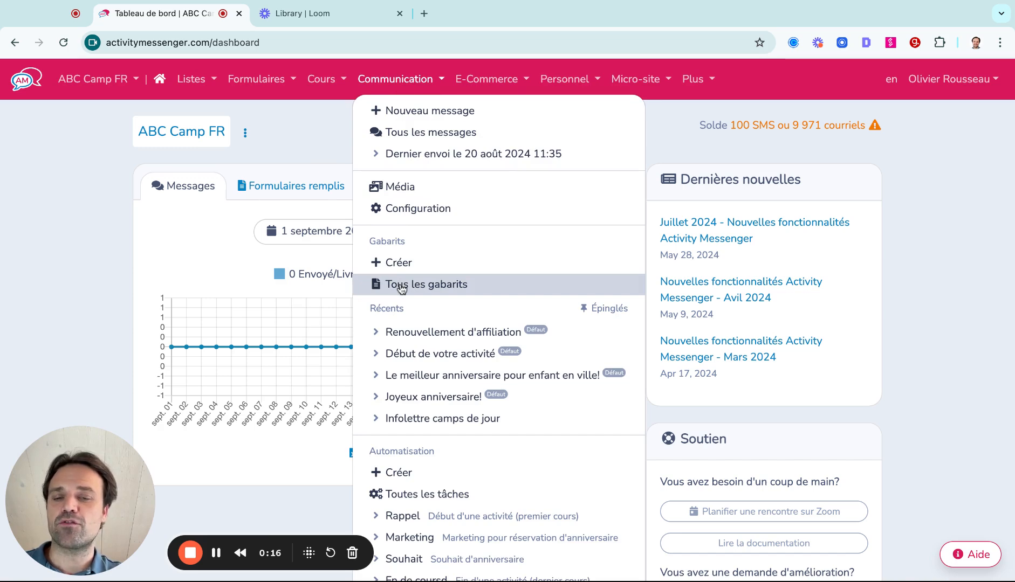
pyautogui.click(396, 265)
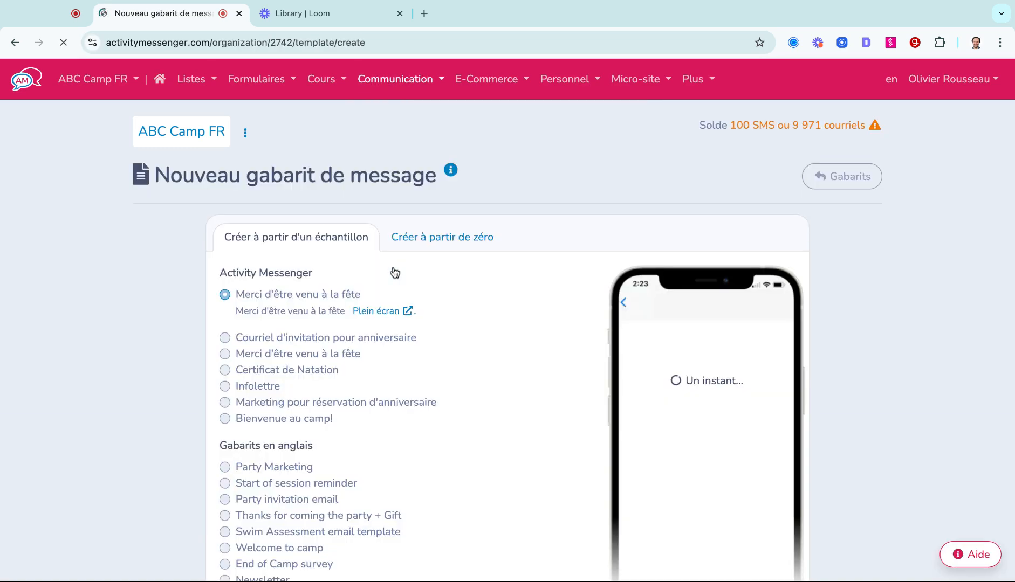
pyautogui.scroll(-5, 396, 273)
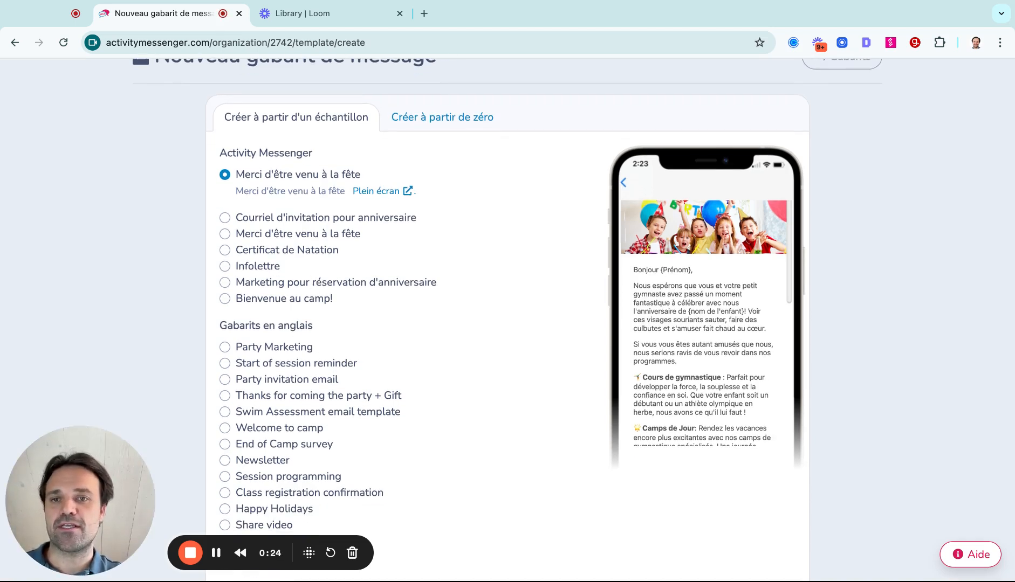
pyautogui.scroll(-2, 261, 364)
pyautogui.scroll(5, 262, 364)
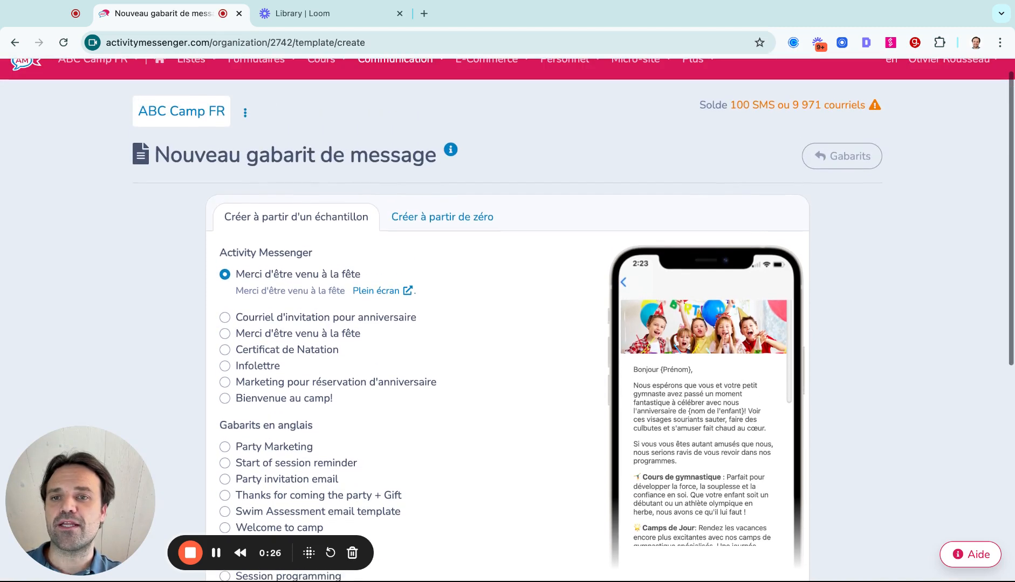
pyautogui.click(225, 367)
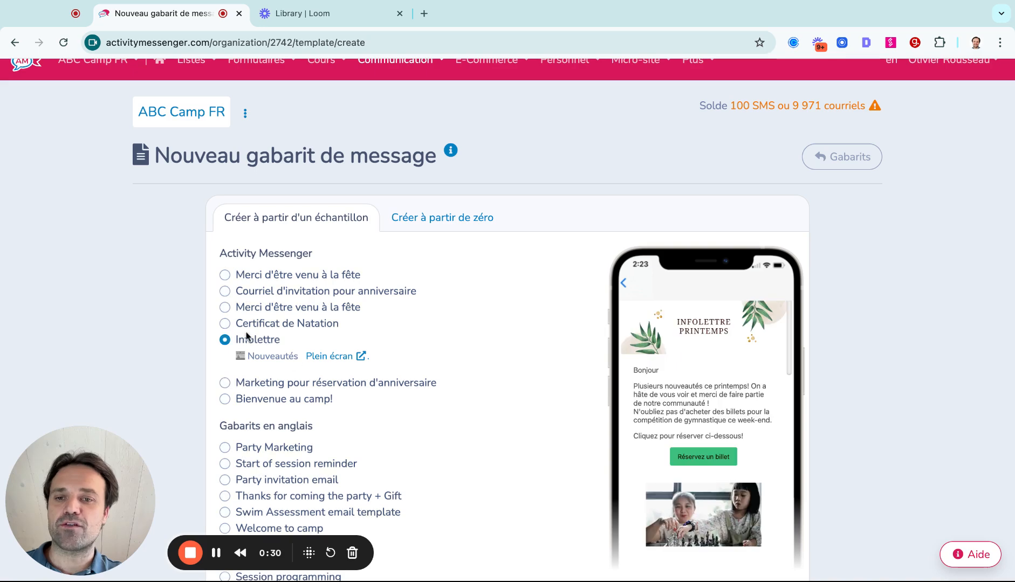
pyautogui.scroll(-10, 701, 431)
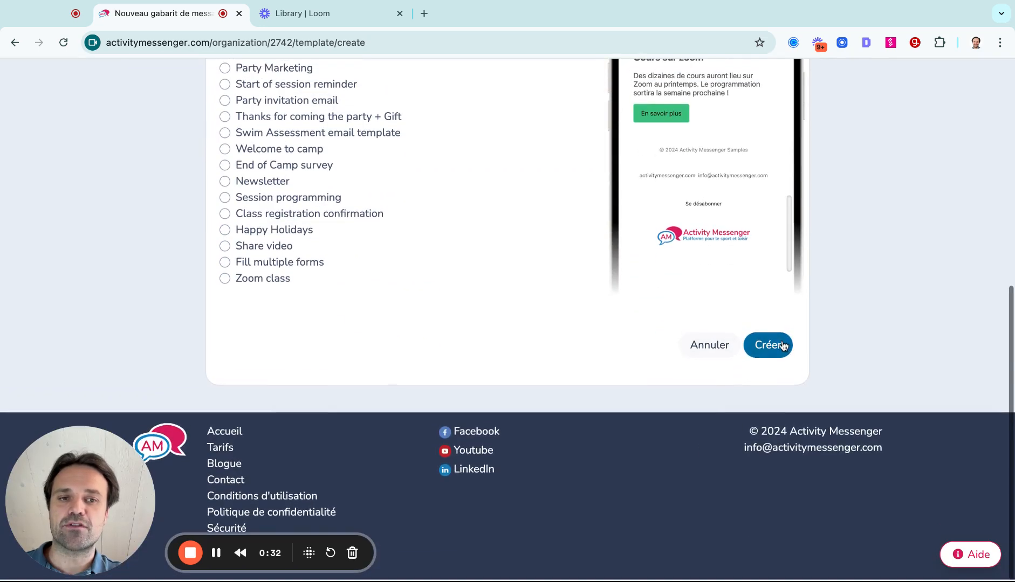
pyautogui.click(782, 346)
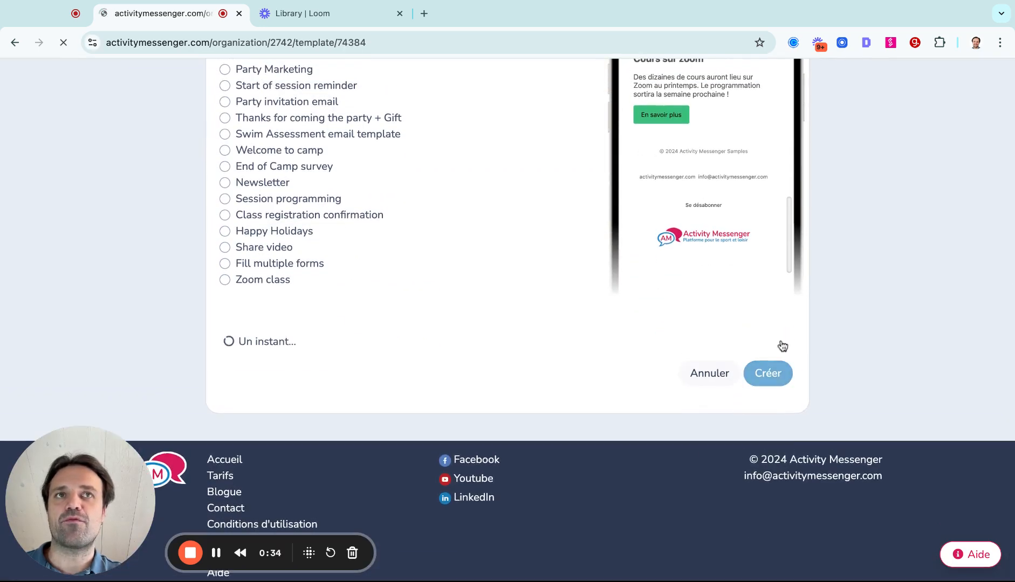
pyautogui.scroll(-5, 448, 323)
pyautogui.scroll(5, 449, 321)
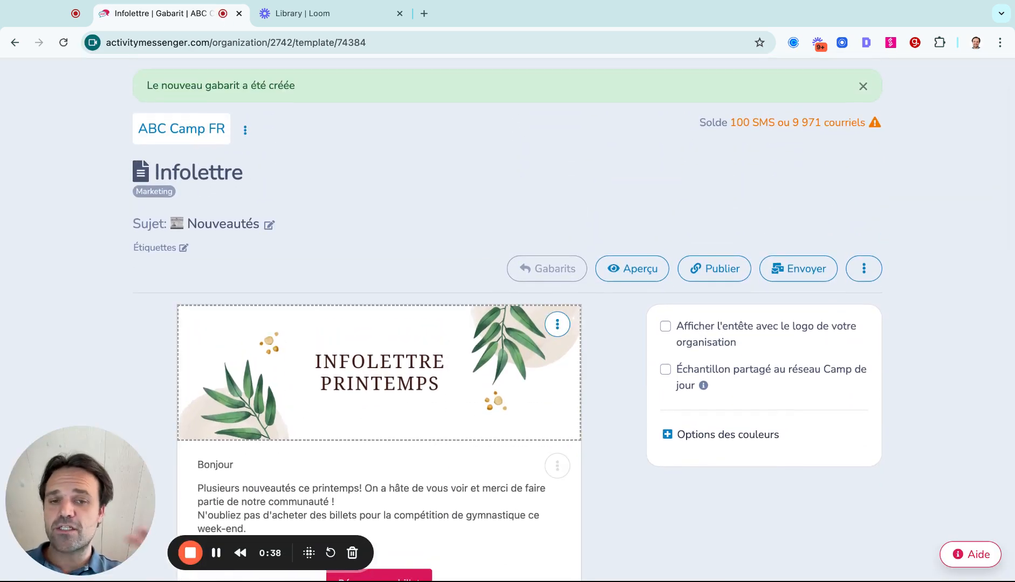
# Step: Open the newsletter's header image block for editing and view the organisation's media images without replacing the picture
pyautogui.scroll(-2, 375, 319)
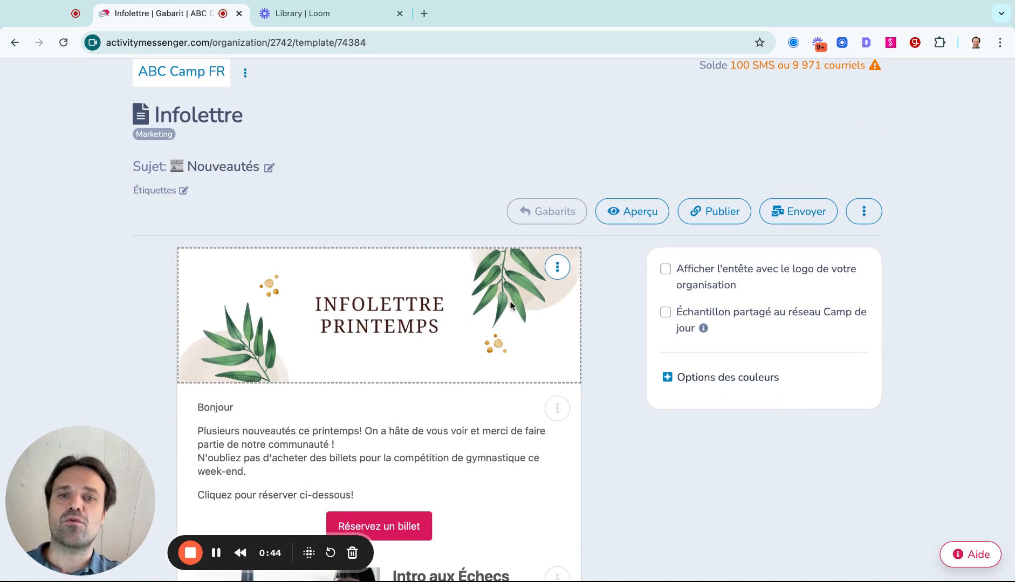
pyautogui.click(558, 268)
pyautogui.click(571, 303)
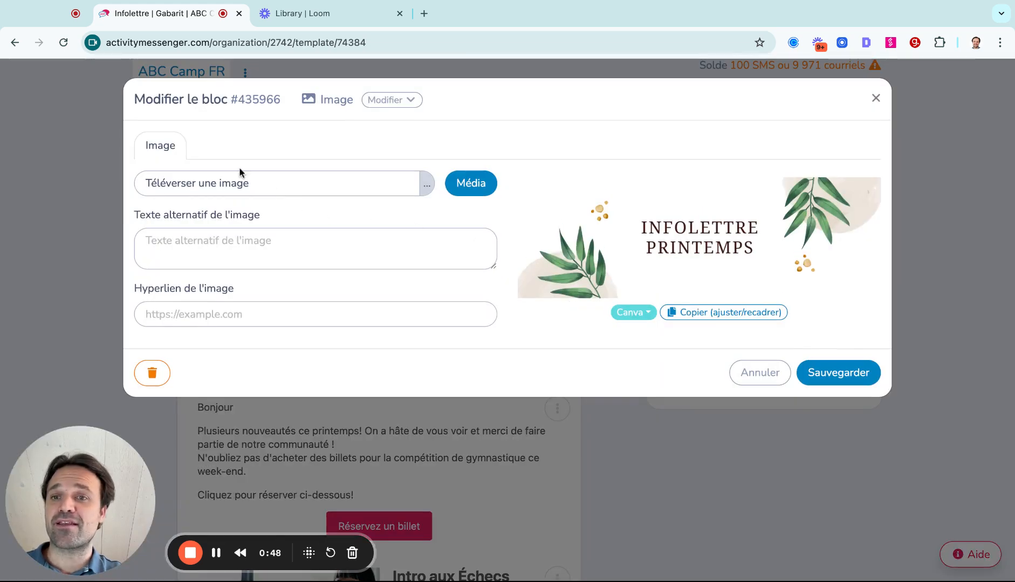
pyautogui.click(466, 183)
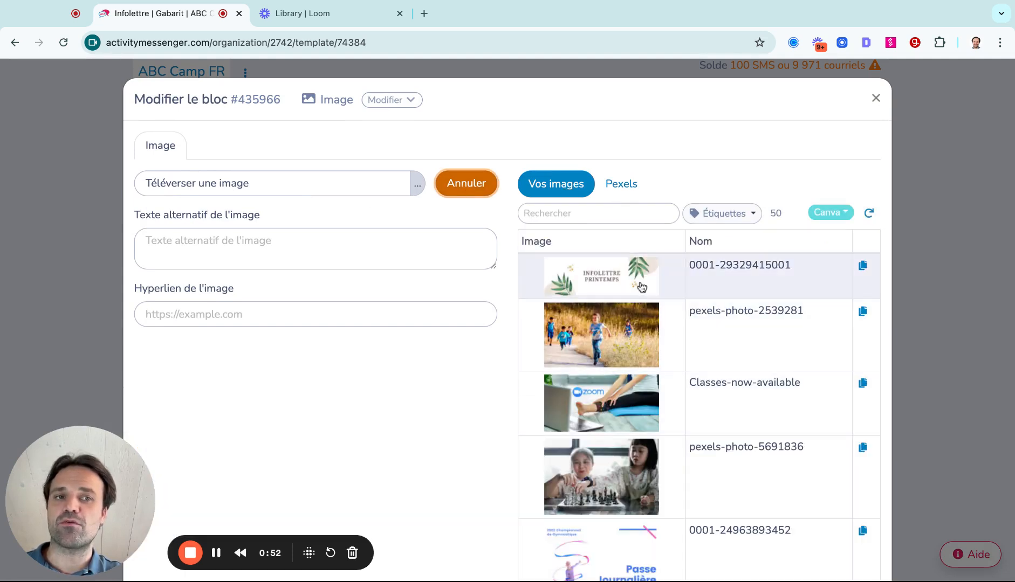
pyautogui.click(459, 184)
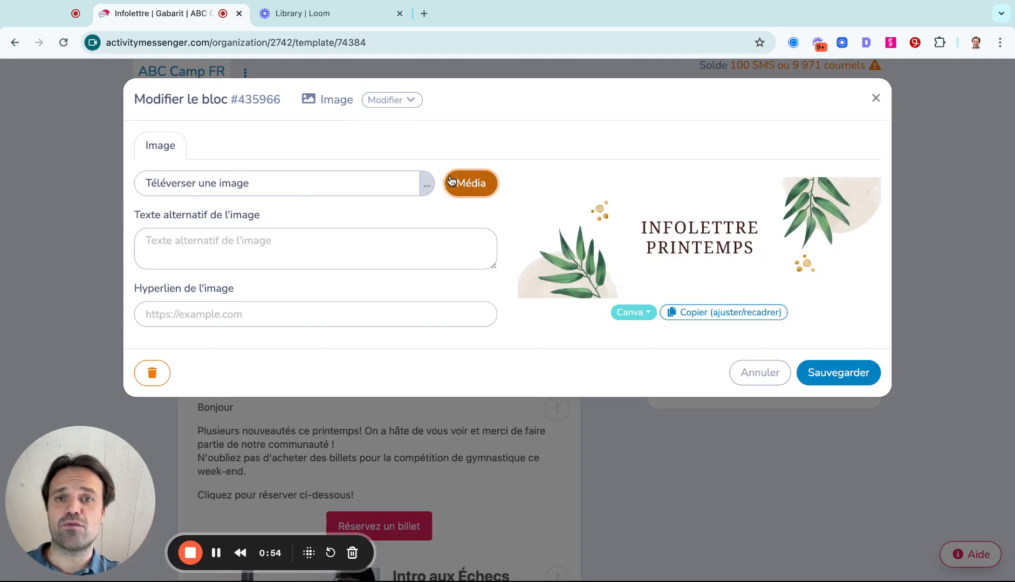
# Step: Try designing a "Mince (3:1)" header image in Canva from the "Stay Cool" banner template
pyautogui.click(632, 312)
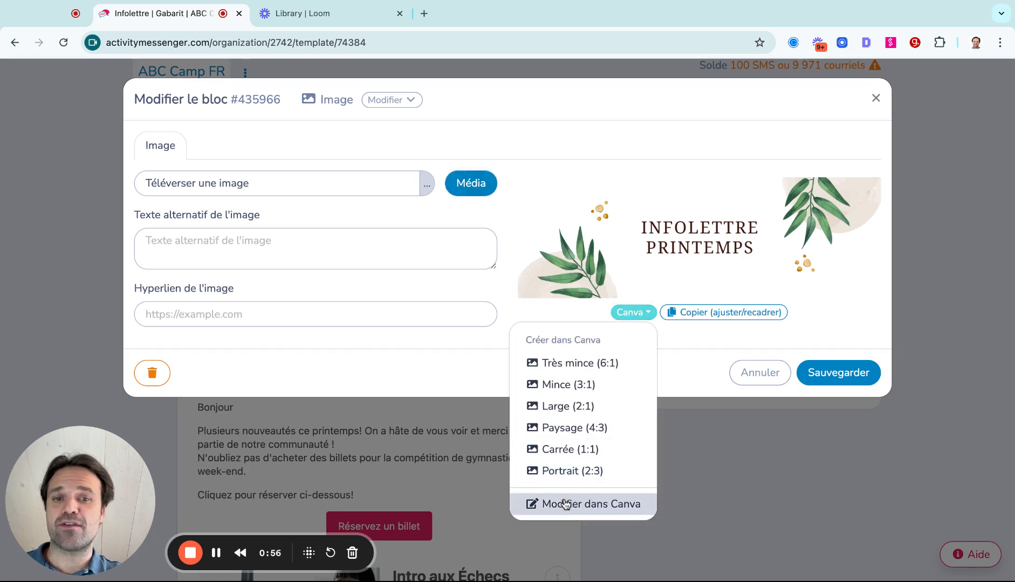
pyautogui.click(560, 386)
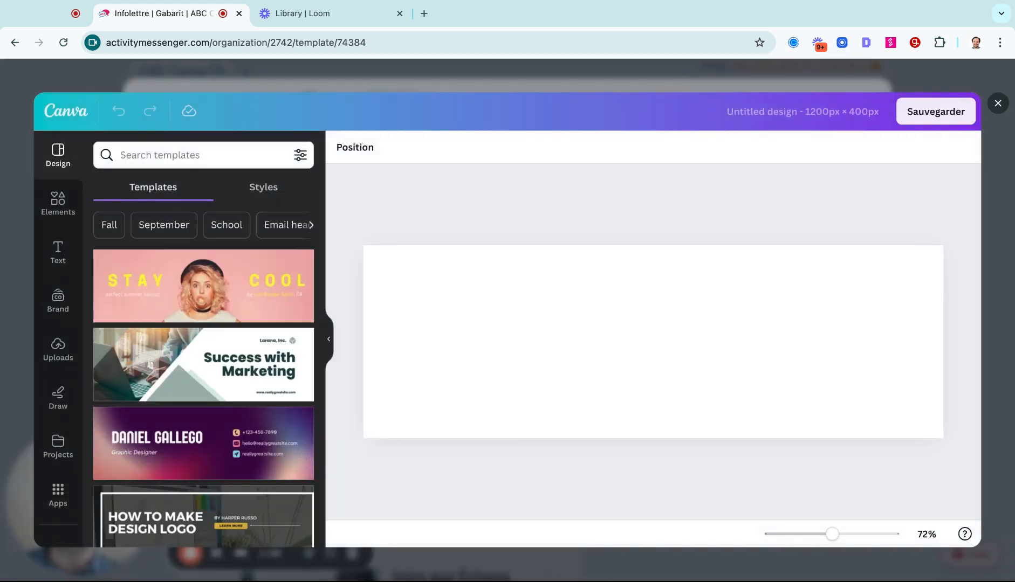
pyautogui.click(268, 276)
pyautogui.click(621, 344)
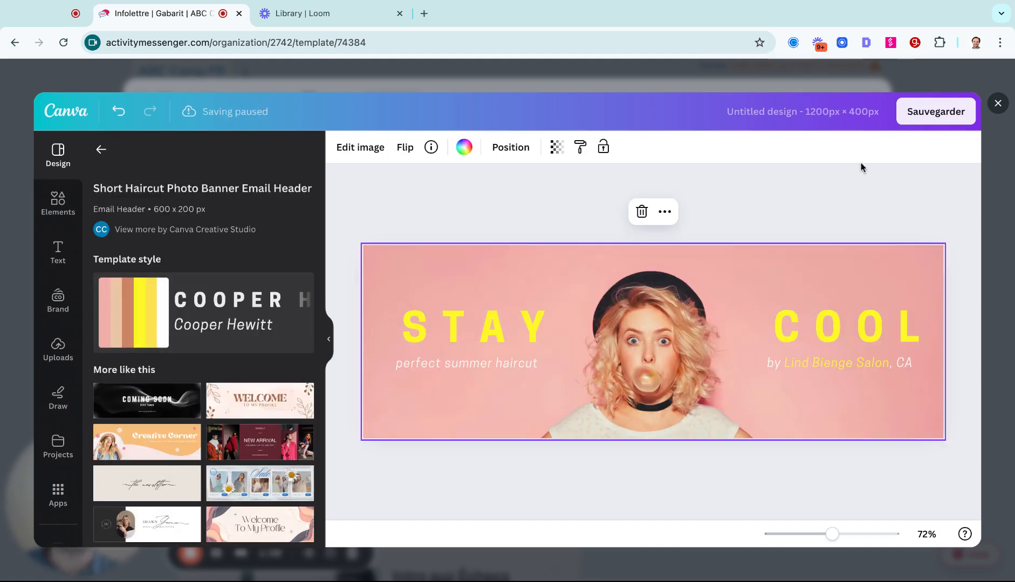
pyautogui.click(926, 125)
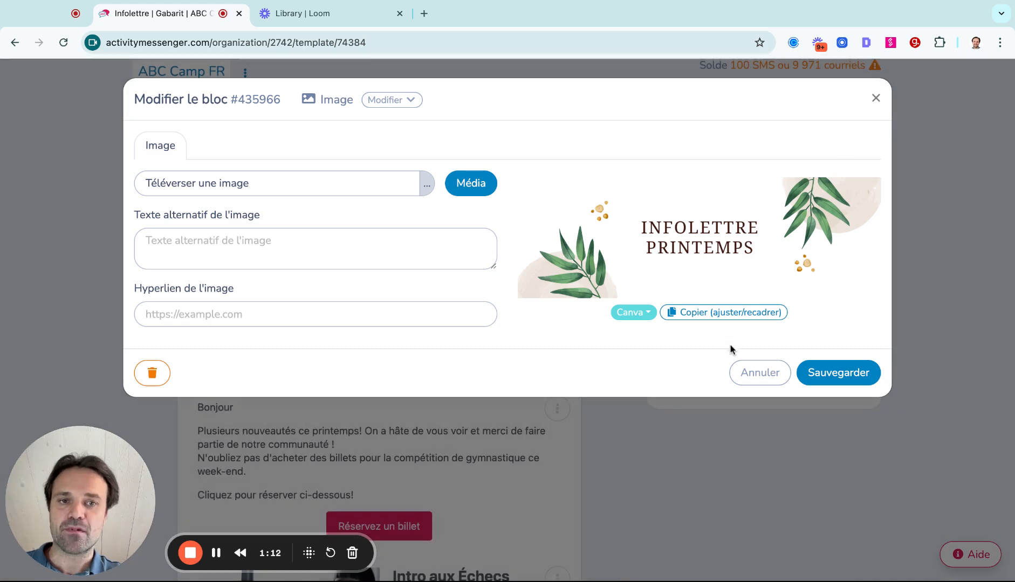
# Step: View the crop and adjust options for a copy of the header image, leave them unapplied, and save the image block
pyautogui.click(708, 314)
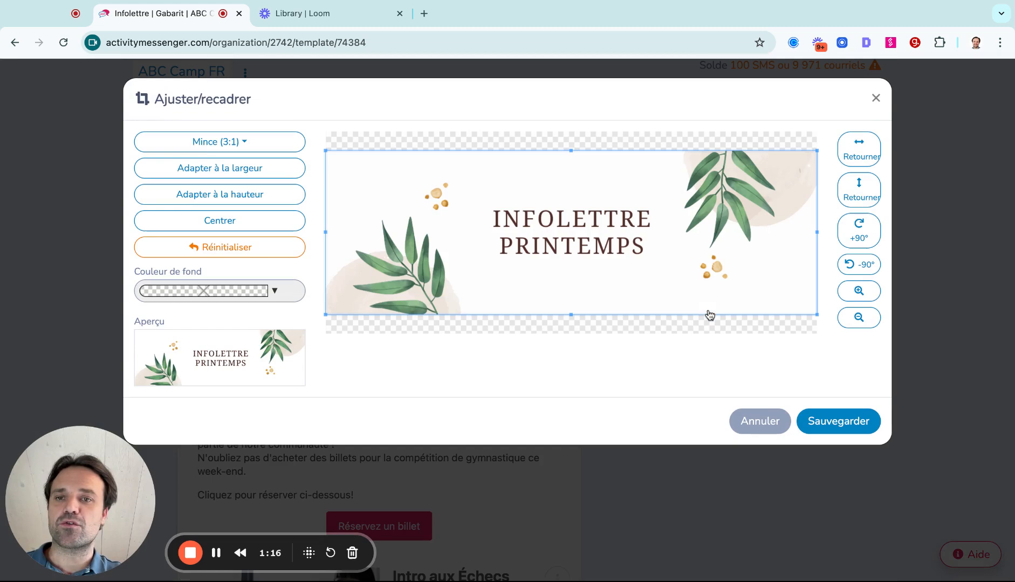
pyautogui.click(760, 421)
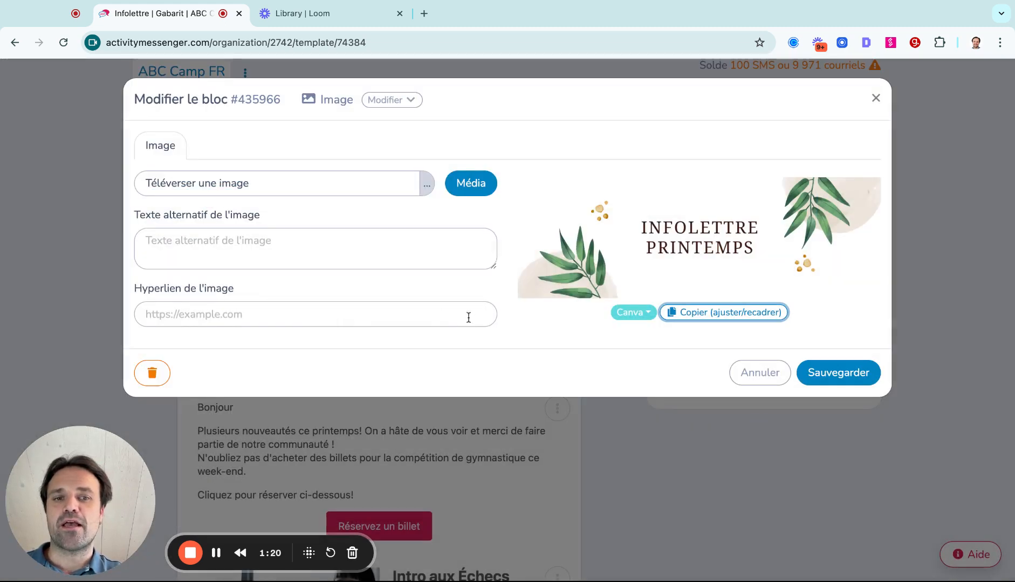
pyautogui.click(846, 374)
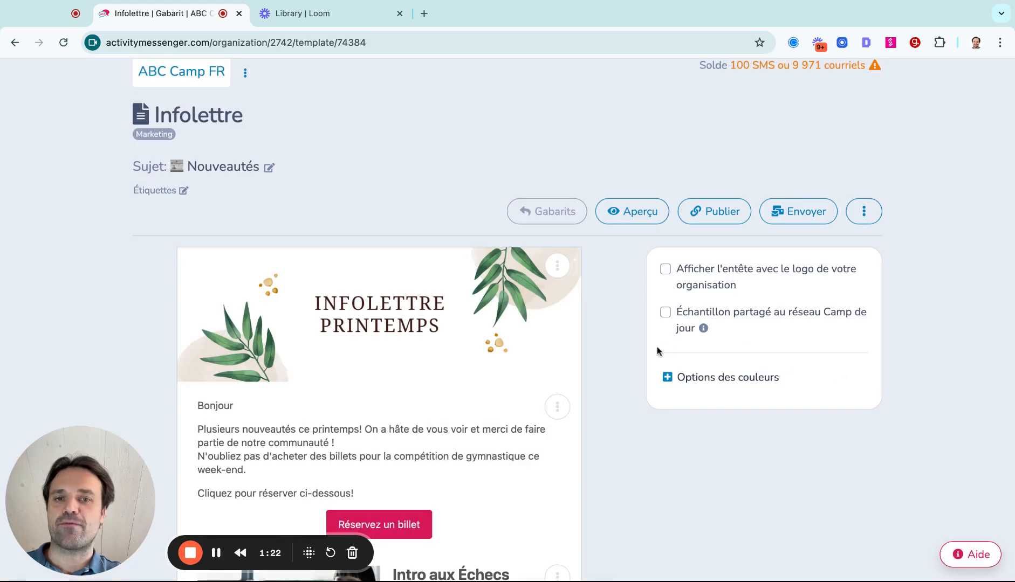
# Step: Insert the {Prénom} merge field after "Bonjour" in the introductory text block
pyautogui.scroll(-3, 644, 359)
pyautogui.scroll(-3, 646, 358)
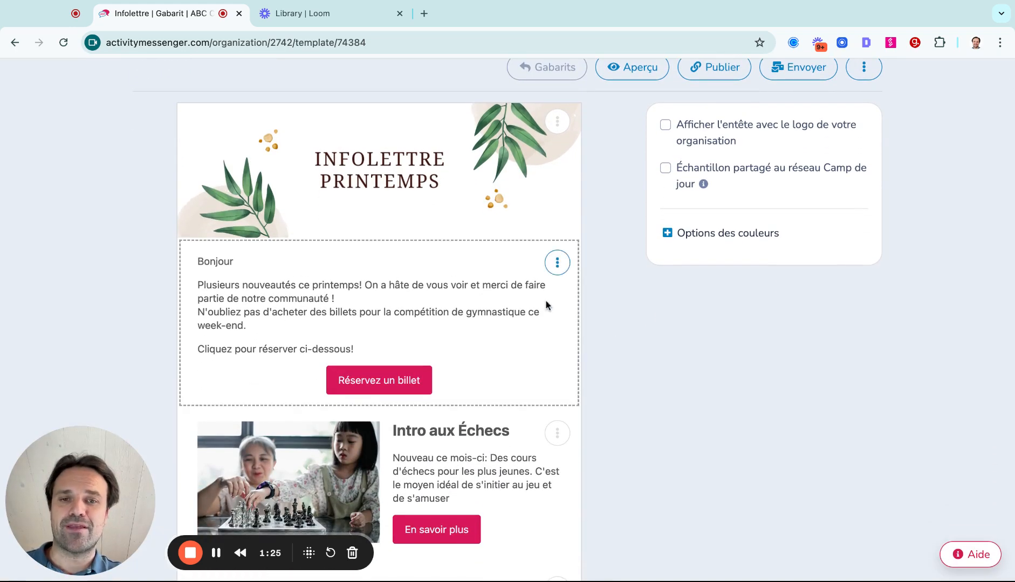
pyautogui.click(557, 263)
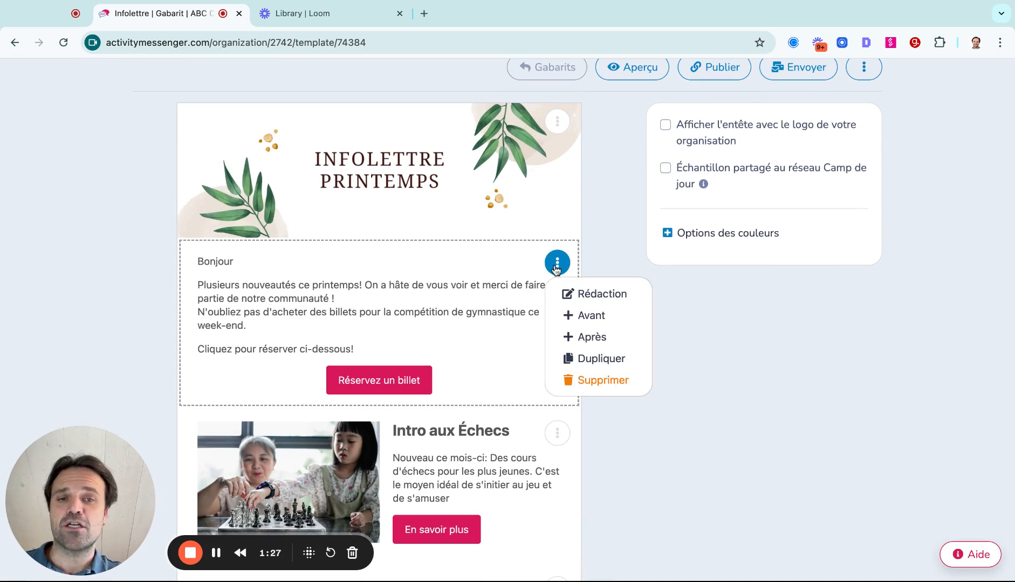
pyautogui.click(569, 294)
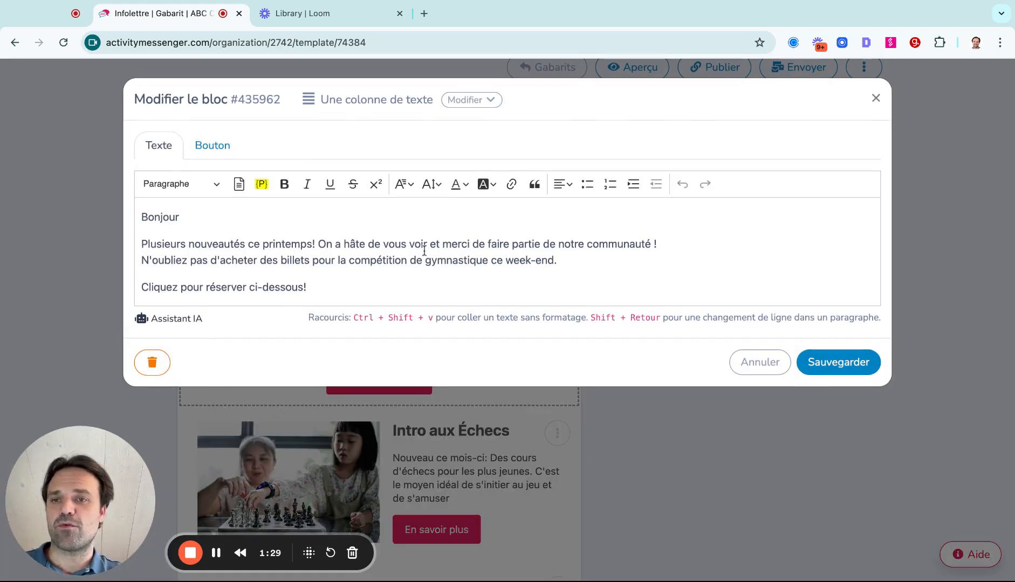
pyautogui.click(182, 220)
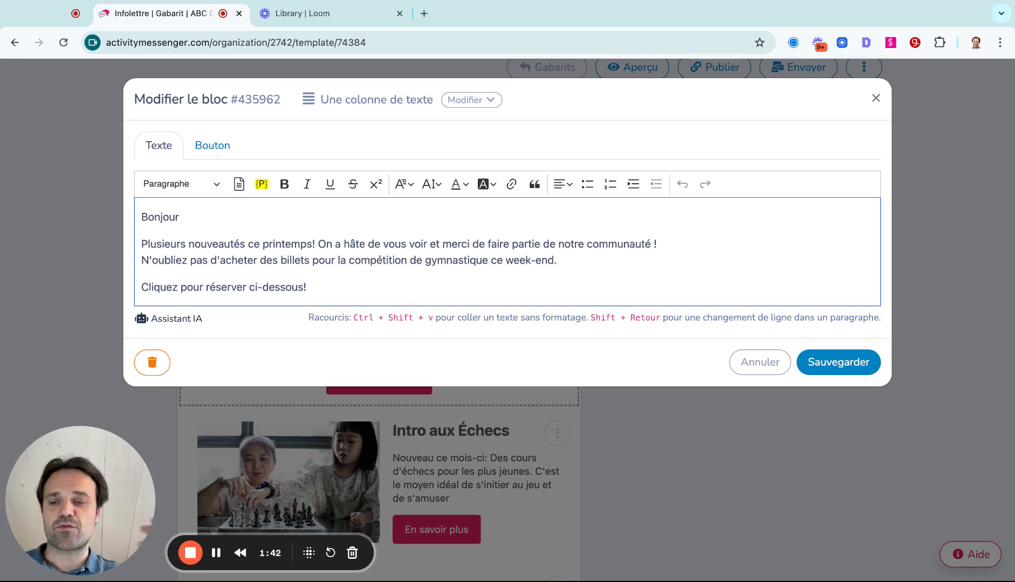
pyautogui.click(263, 184)
pyautogui.click(373, 143)
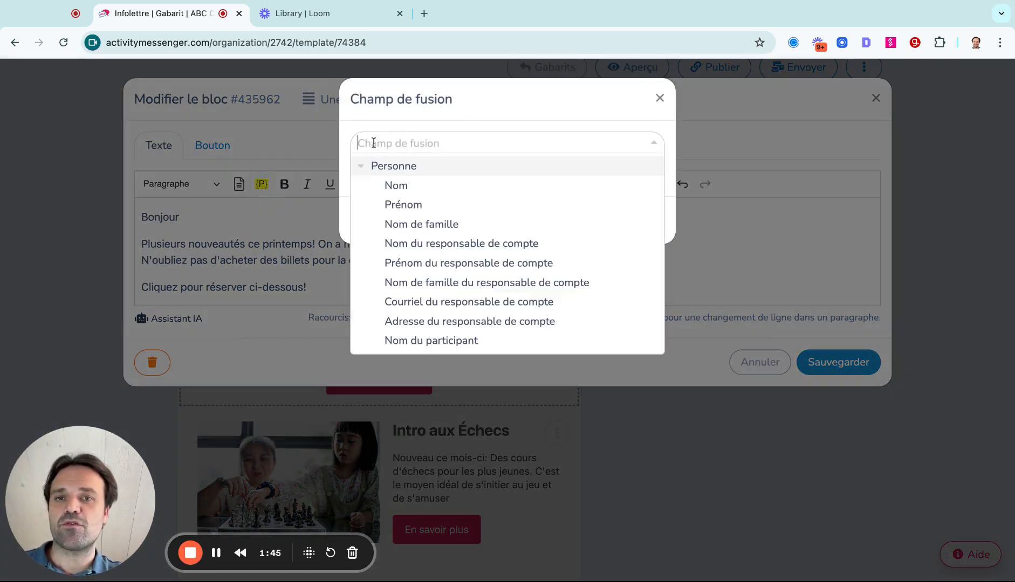
pyautogui.click(392, 205)
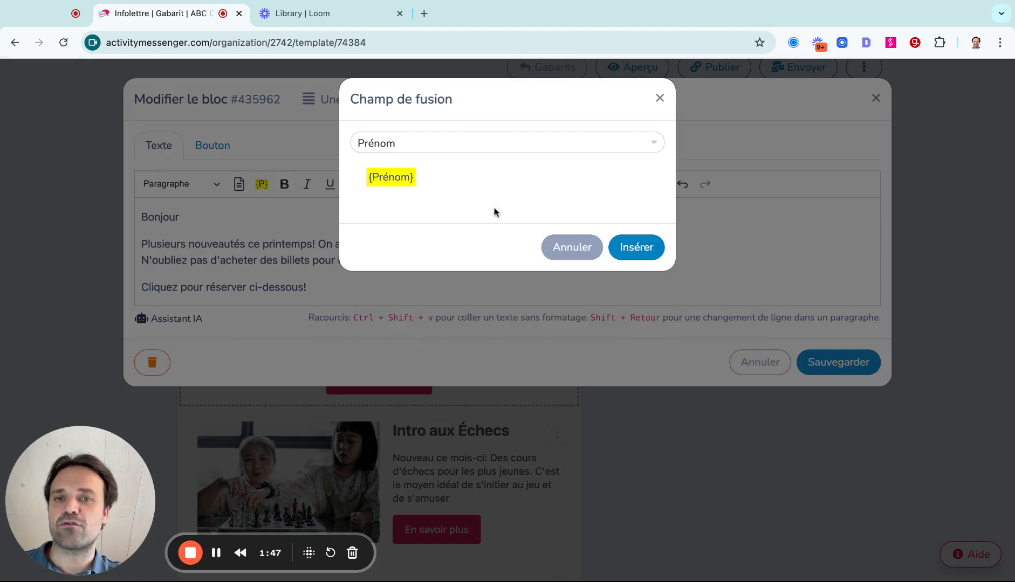
pyautogui.click(625, 247)
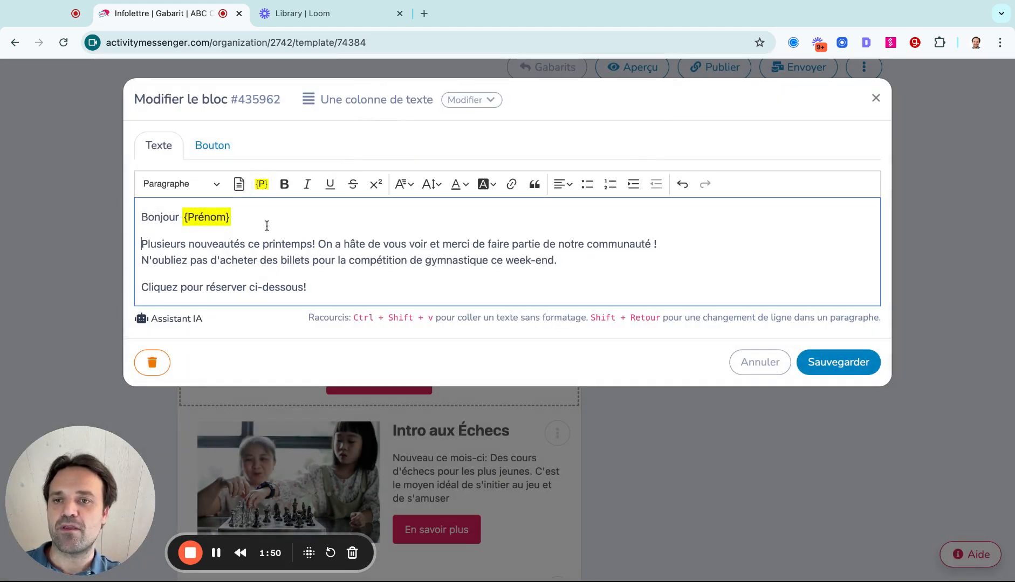
# Step: Have the AI assistant revise the text with the "Réviser et corriger l'orthographe" sample prompt and insert its answer into the block
pyautogui.click(173, 321)
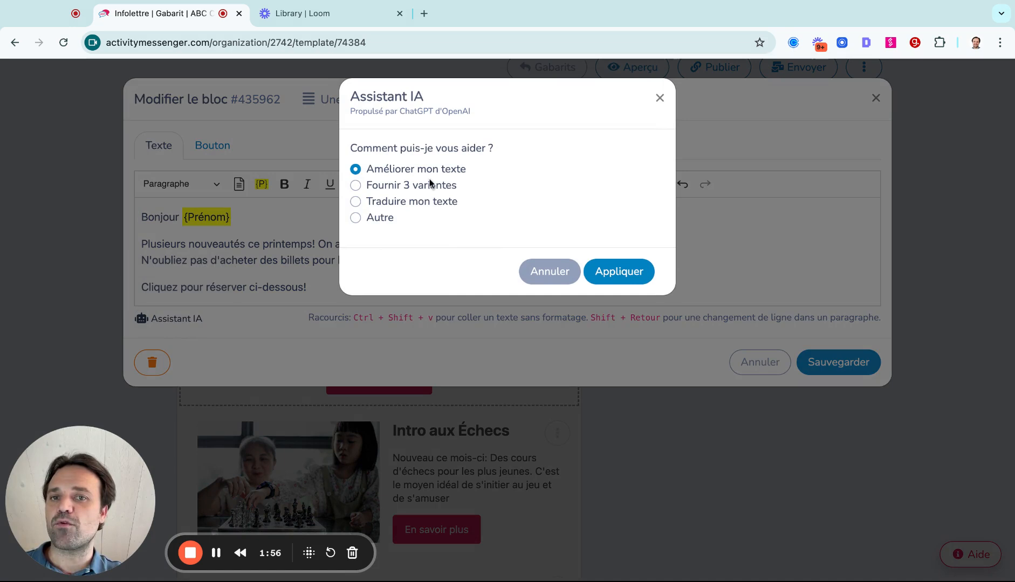
pyautogui.click(381, 218)
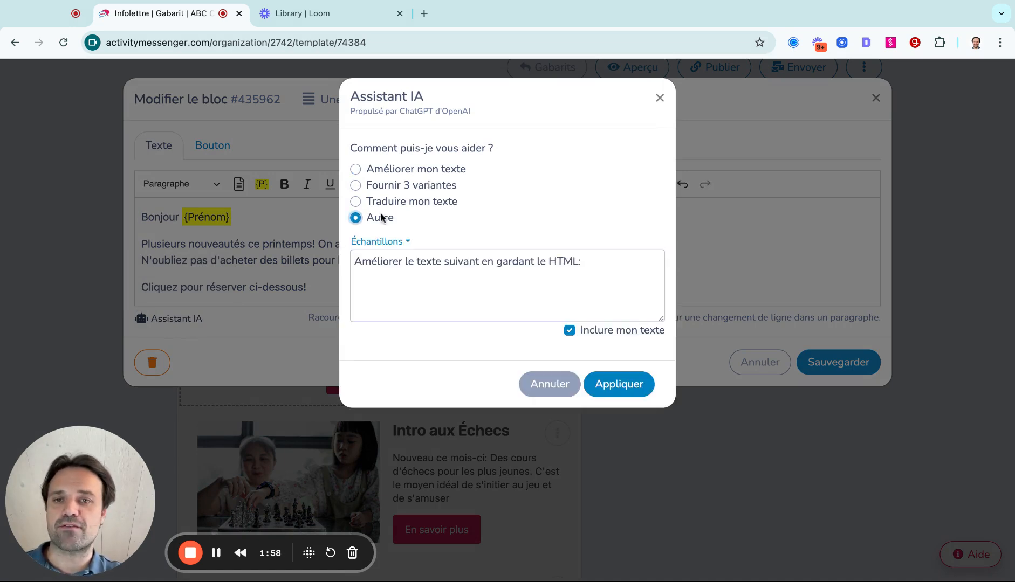
pyautogui.click(381, 242)
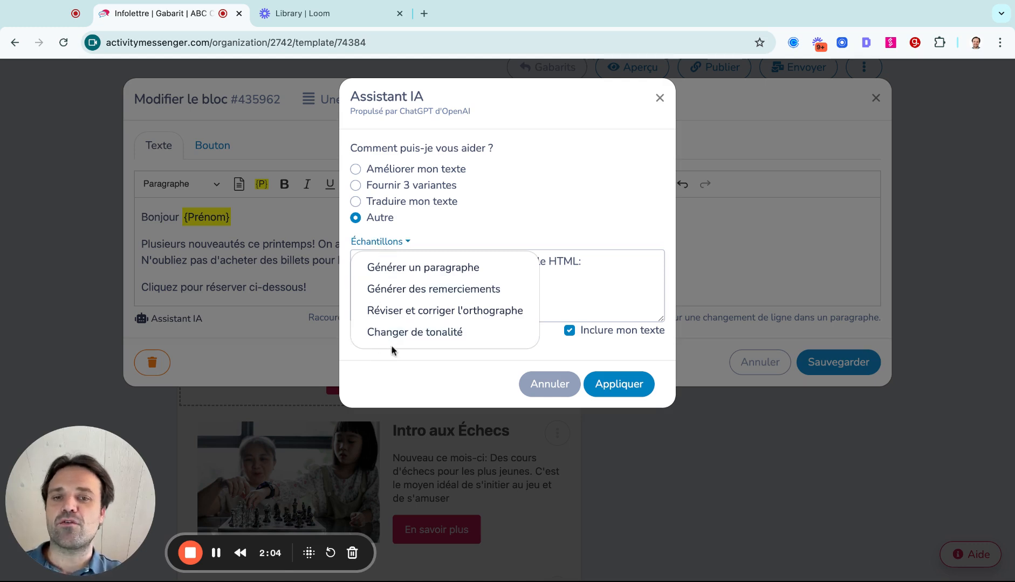
pyautogui.click(399, 313)
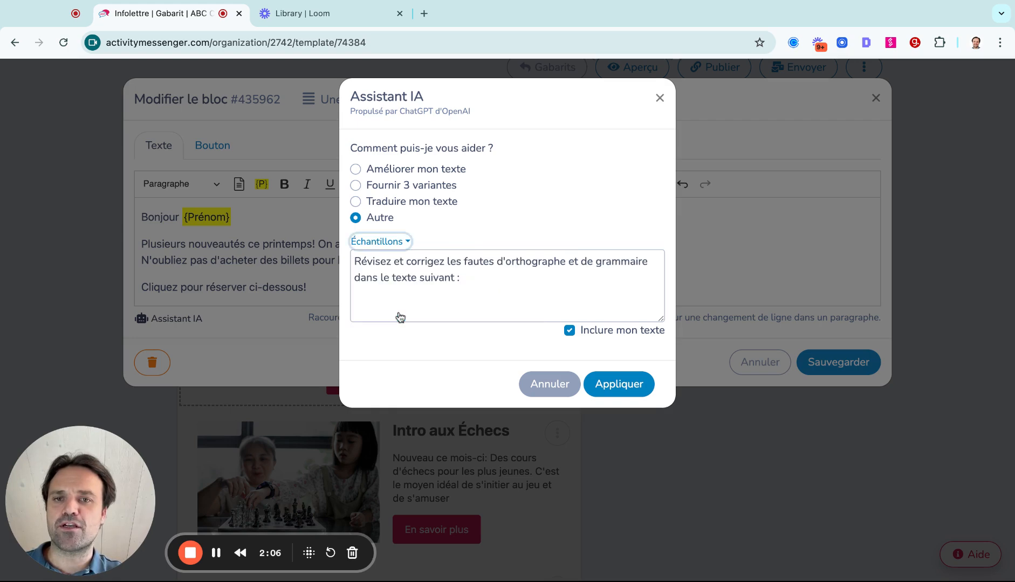
pyautogui.click(603, 384)
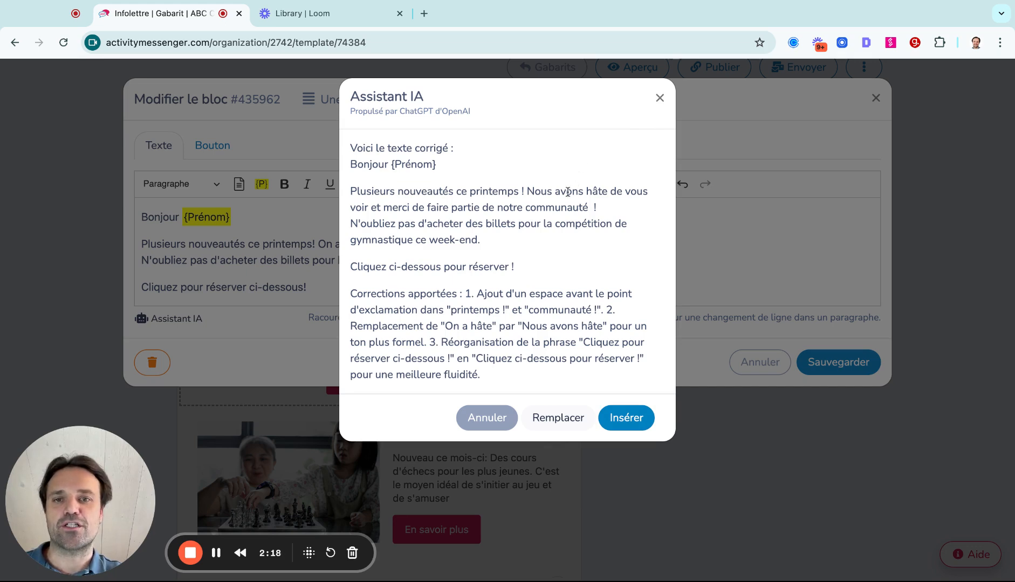
pyautogui.click(623, 420)
# Step: Delete the "Corrections apportées" paragraph at the end of the block's text
pyautogui.scroll(-1, 384, 372)
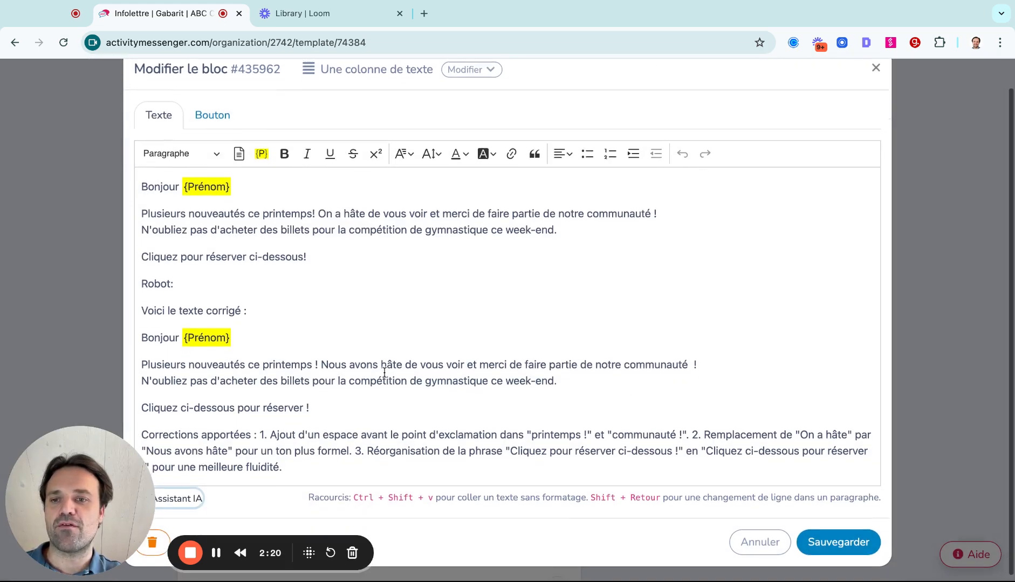
pyautogui.moveTo(141, 446); pyautogui.dragTo(296, 463)
pyautogui.tripleClick(296, 464)
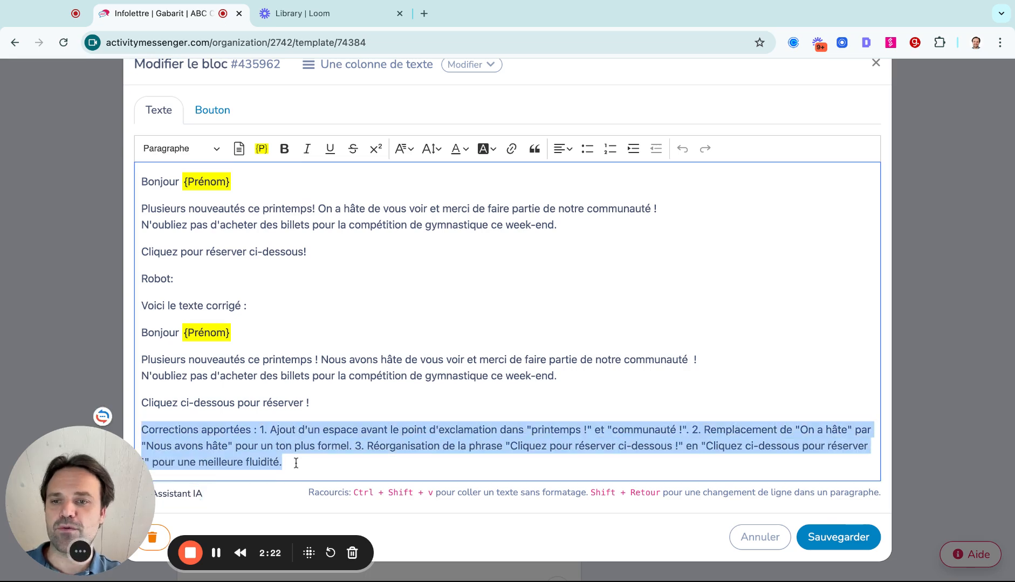
pyautogui.press('BackSpace')
# Step: Remove the original text and the assistant's lead-in lines above the corrected version, so the block starts with "Bonjour {Prénom}"
pyautogui.hotkey('shift', 'Up')
pyautogui.hotkey('shift', 'Up')
pyautogui.hotkey('shift', 'Up')
pyautogui.hotkey('shift', 'Up')
pyautogui.hotkey('shift', 'Up')
pyautogui.hotkey('shift', 'Up')
pyautogui.press('BackSpace')
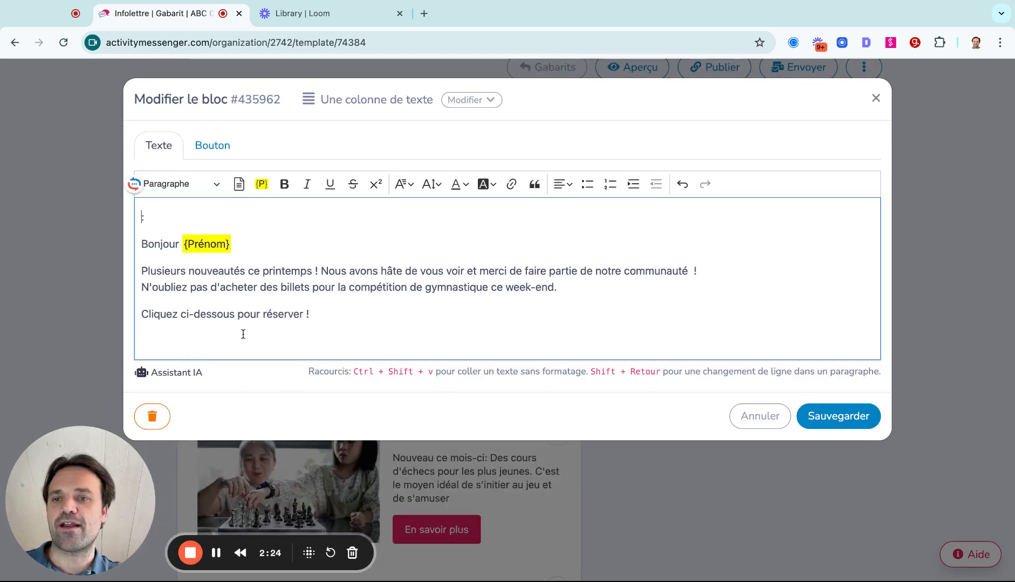
pyautogui.press('Down')
pyautogui.press('BackSpace')
pyautogui.press('BackSpace')
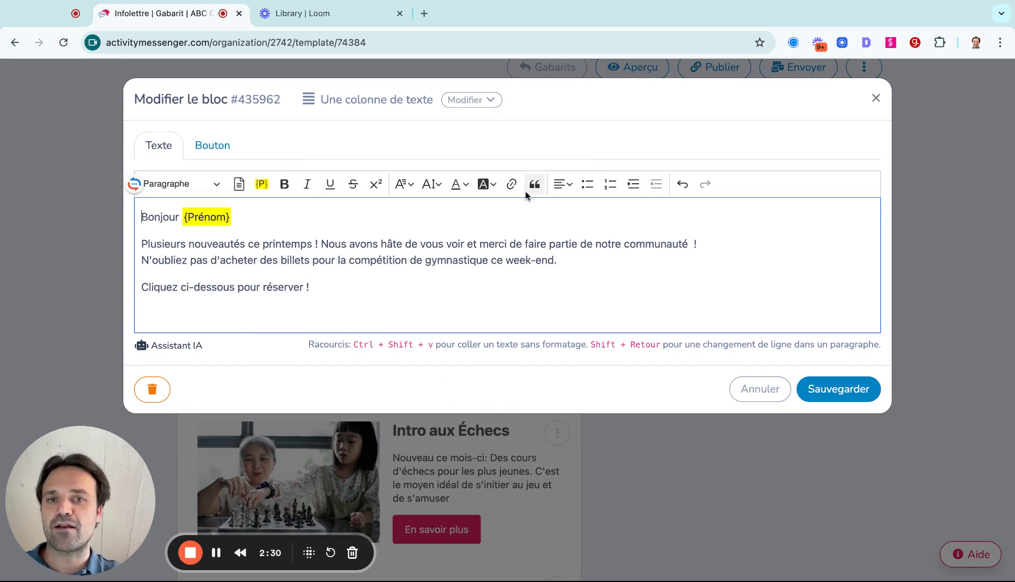
# Step: Insert a link to the "Acceptation des risques" form before "Bonjour" in the introductory text block
pyautogui.click(511, 185)
pyautogui.press('Escape')
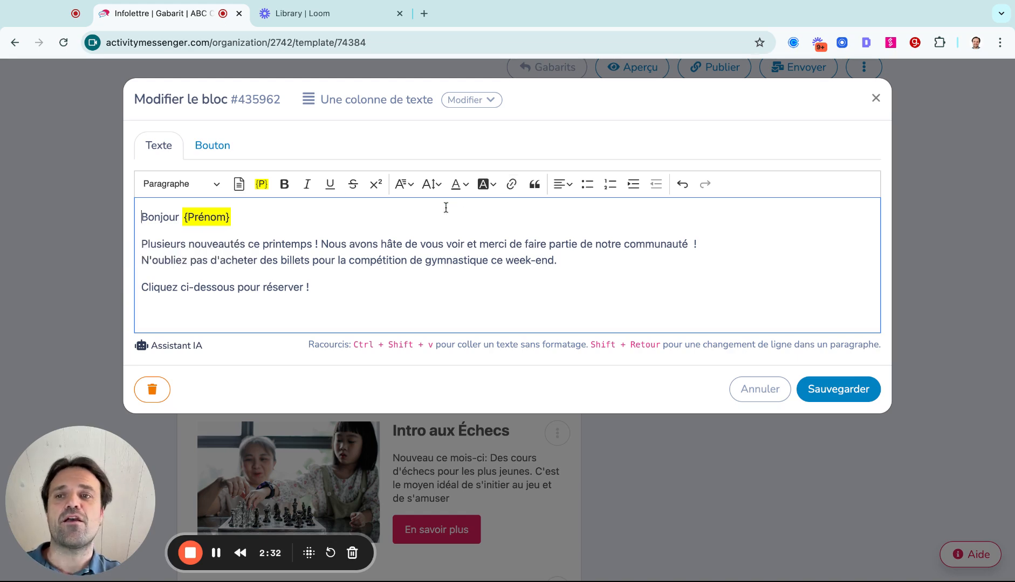
pyautogui.click(252, 181)
pyautogui.click(239, 184)
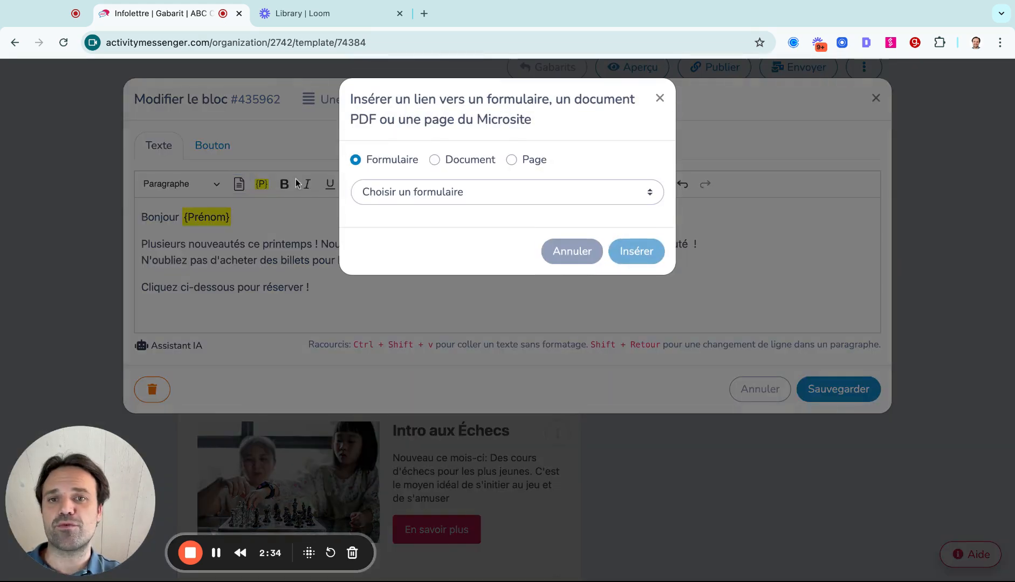
pyautogui.click(369, 189)
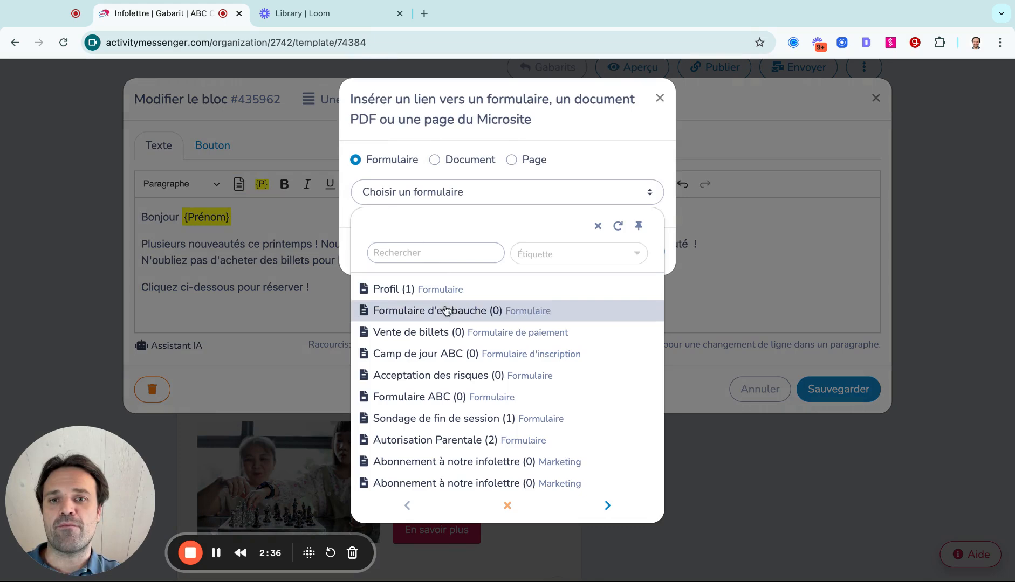
pyautogui.click(420, 384)
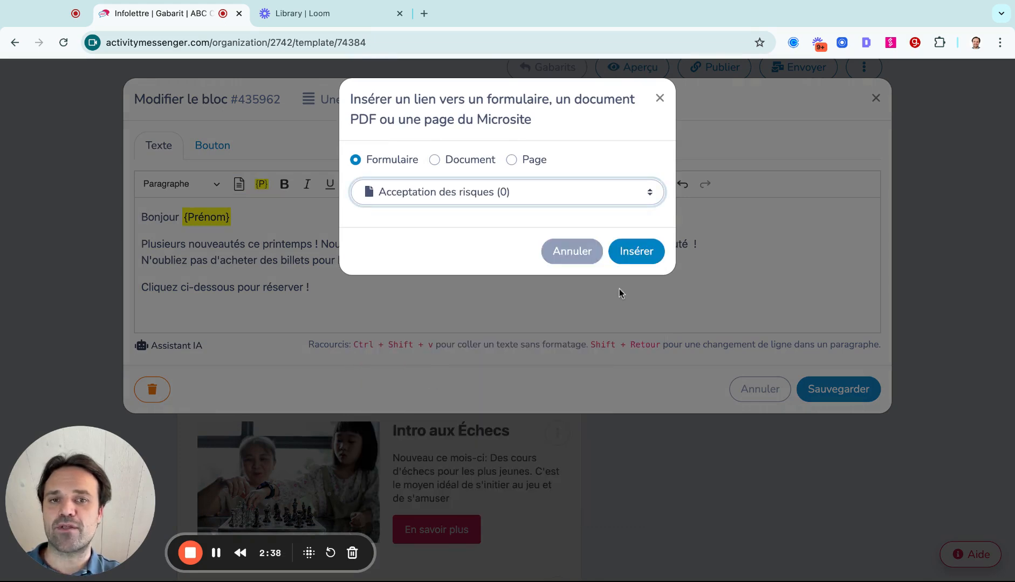
pyautogui.click(636, 251)
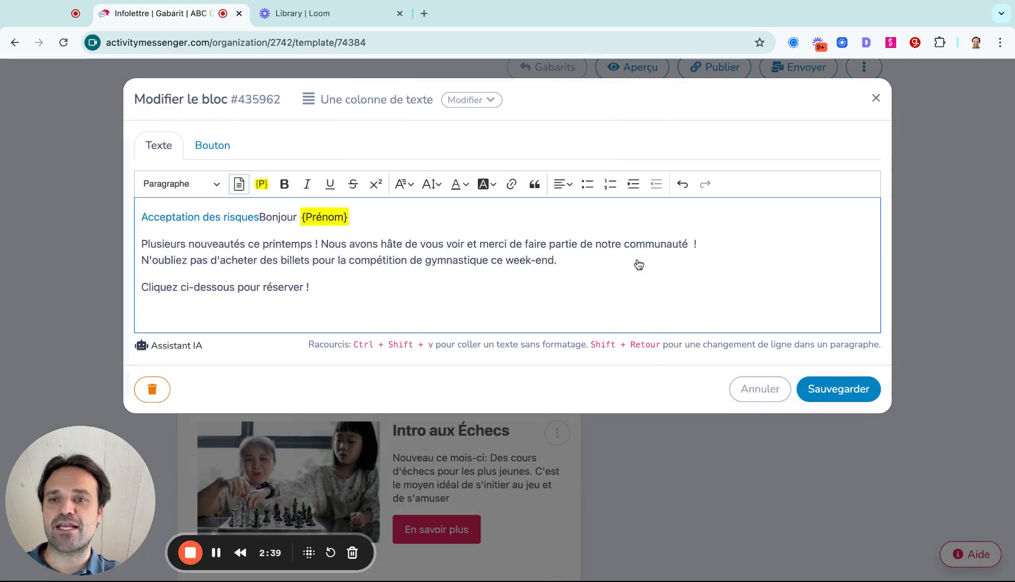
# Step: Open the inserted "Acceptation des risques" link to check its form, and return to the block editor
pyautogui.click(224, 216)
pyautogui.click(205, 248)
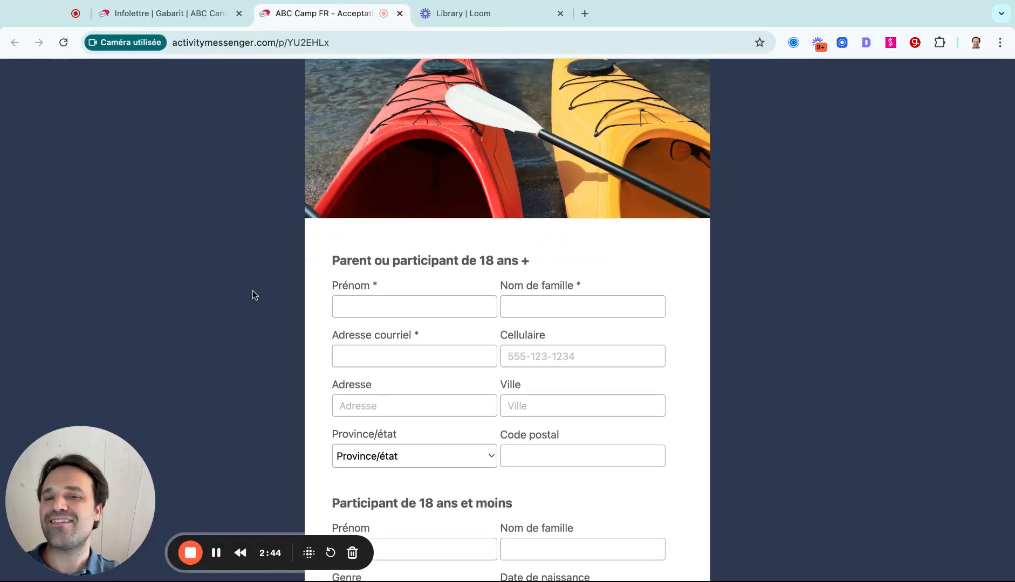
pyautogui.click(166, 14)
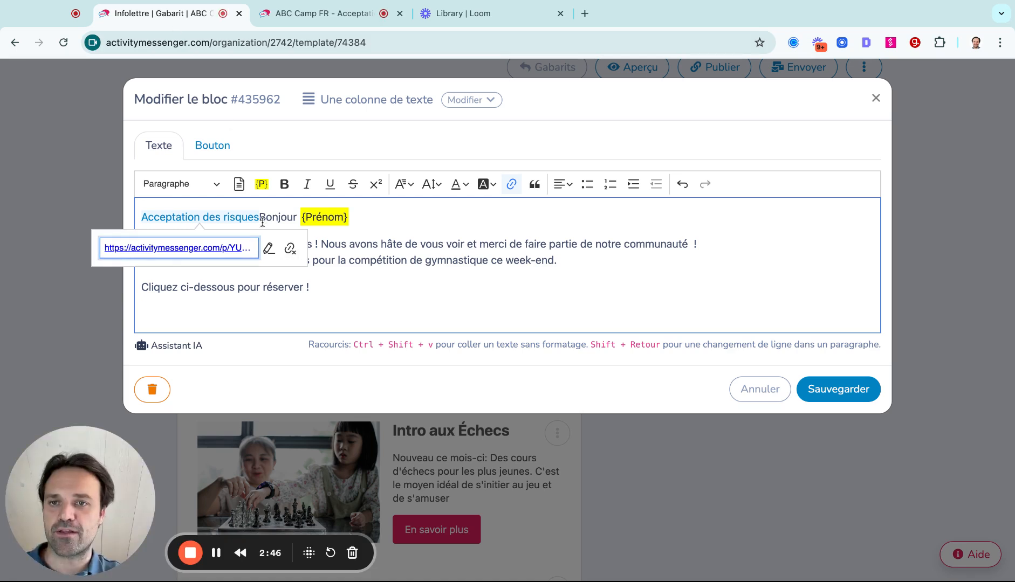
# Step: Delete the "Acceptation des risques" link from the start of the block's text
pyautogui.moveTo(159, 217); pyautogui.dragTo(260, 220)
pyautogui.hotkey('shift', 'Left')
pyautogui.hotkey('shift', 'Left')
pyautogui.hotkey('shift', 'Left')
pyautogui.press('BackSpace')
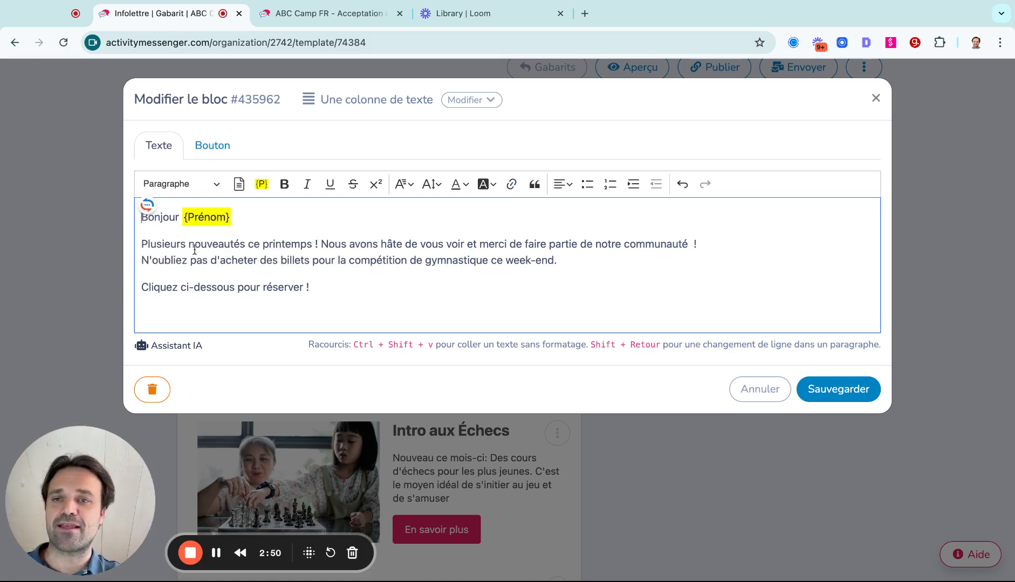
# Step: Link the text block's button to the form "Sondage de fin de session"
pyautogui.click(213, 152)
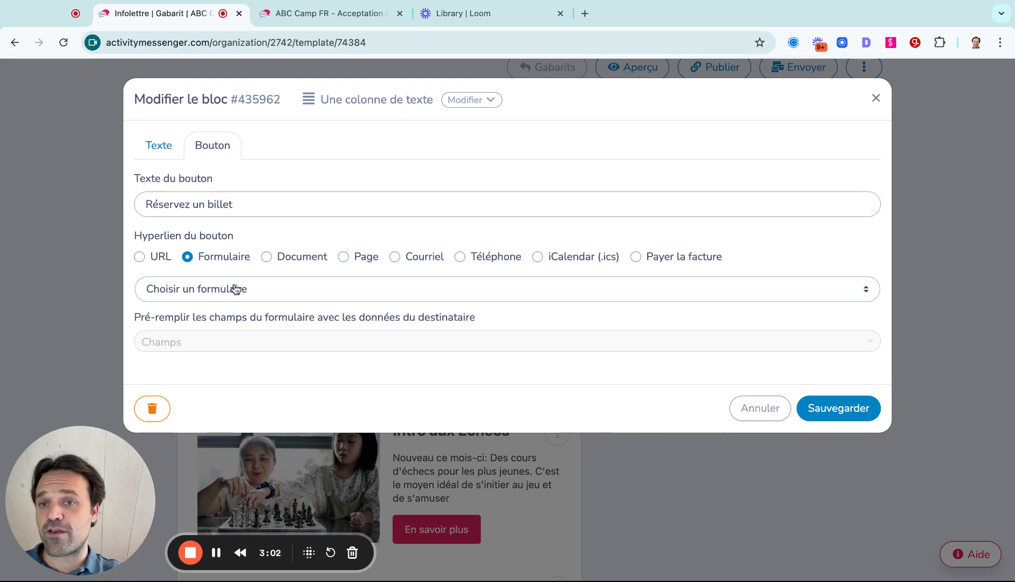
pyautogui.click(209, 291)
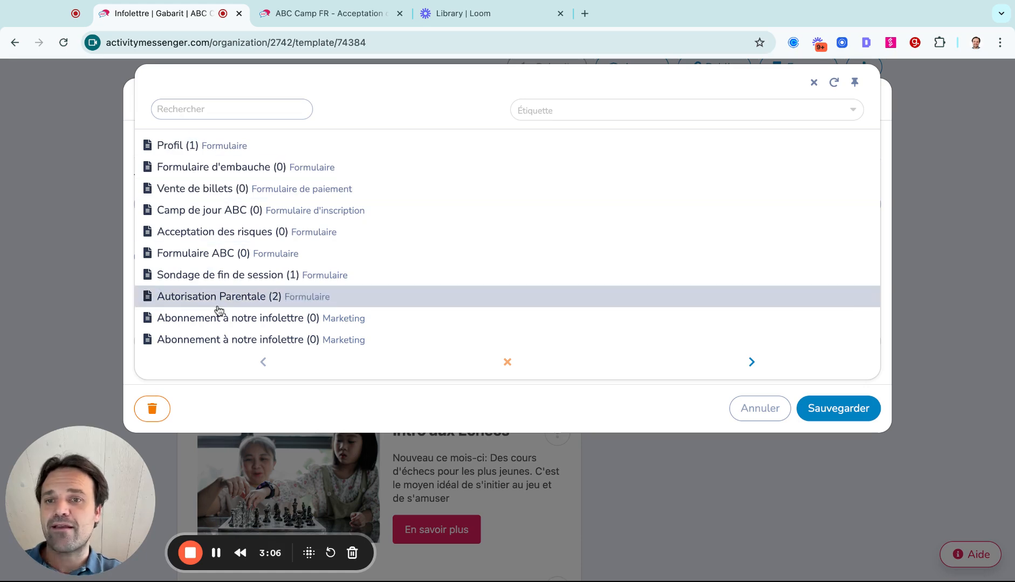
pyautogui.click(751, 362)
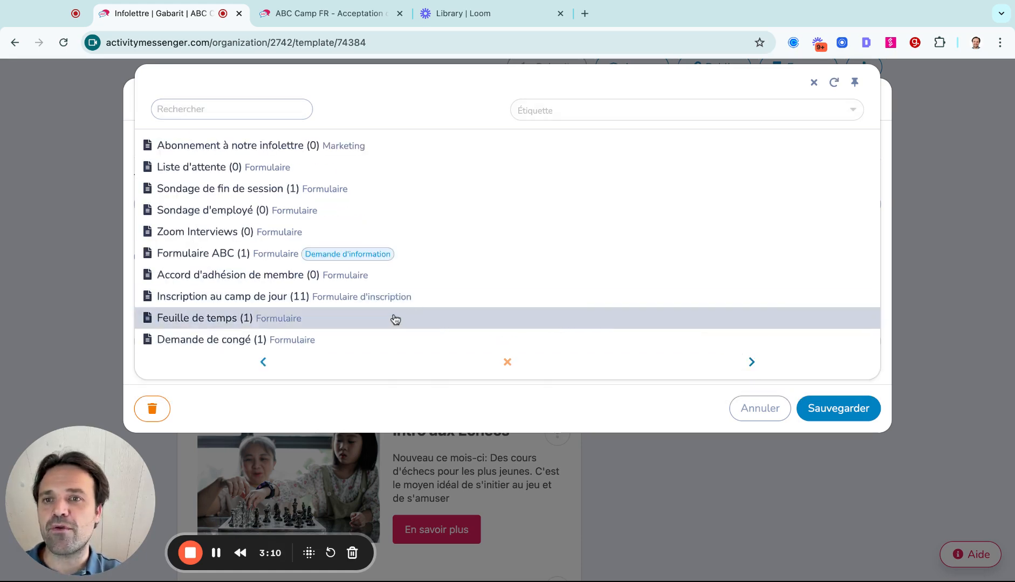
pyautogui.click(260, 188)
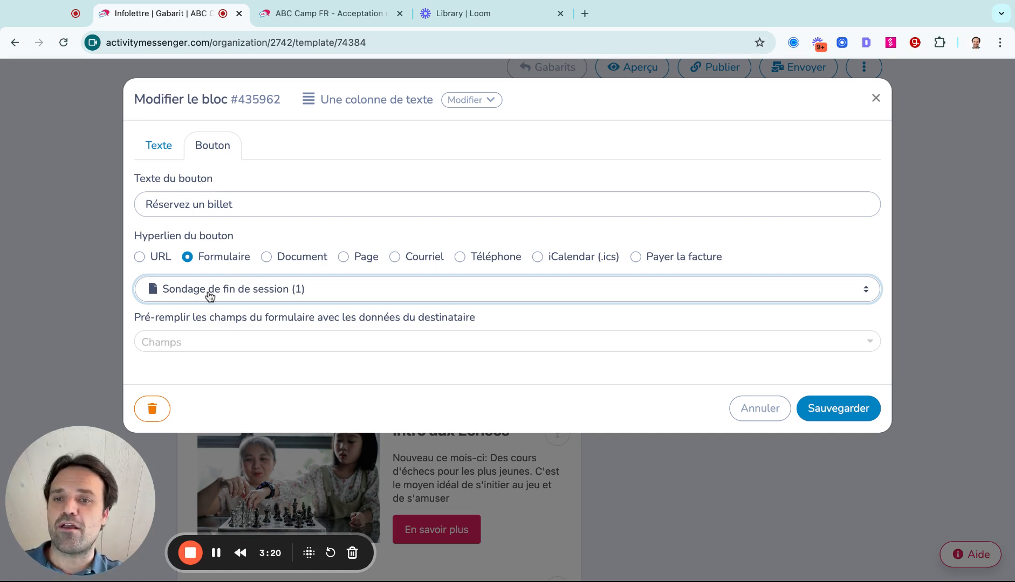
# Step: Set the button's text to "Sondage"
pyautogui.tripleClick(212, 203)
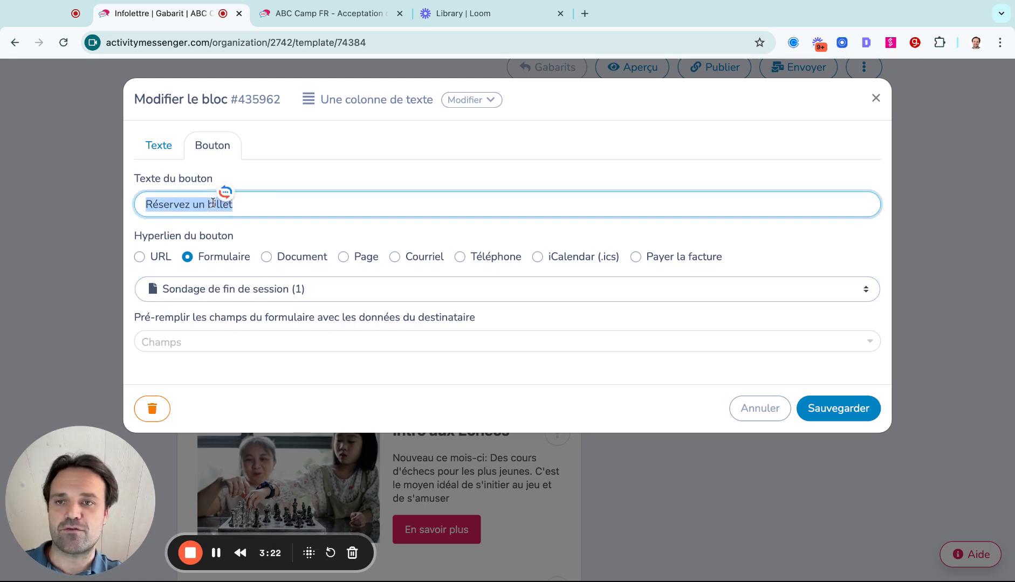
pyautogui.write('Sondage')
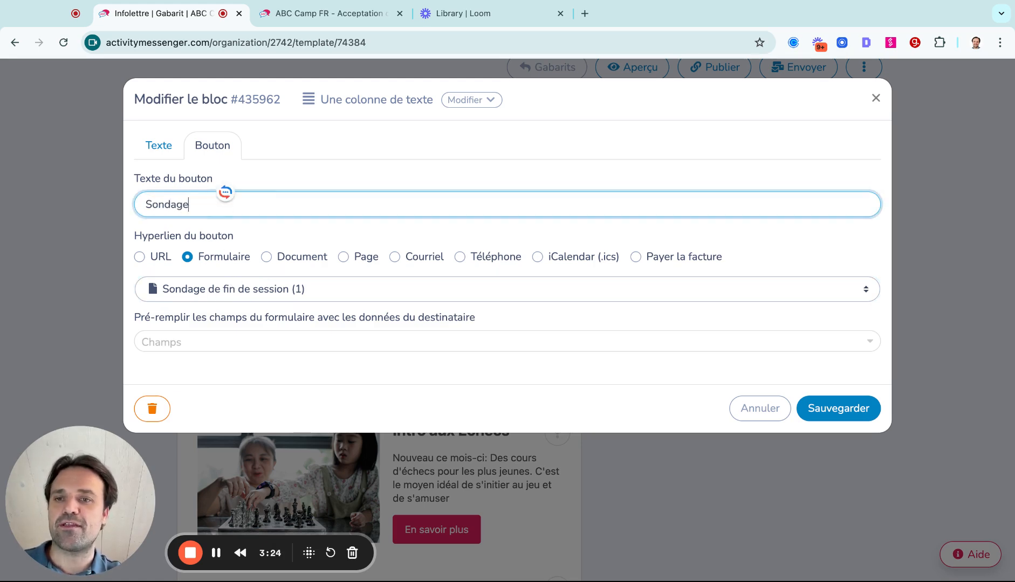
pyautogui.click(277, 225)
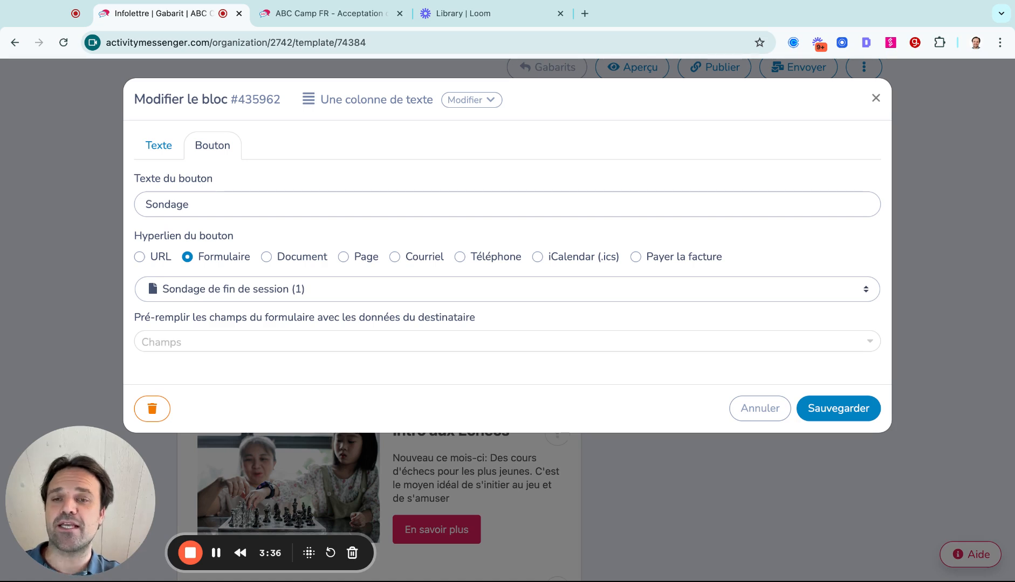
# Step: Look at the Document hyperlink options for the button and return the link type to Formulaire
pyautogui.click(266, 257)
pyautogui.click(279, 290)
pyautogui.click(360, 330)
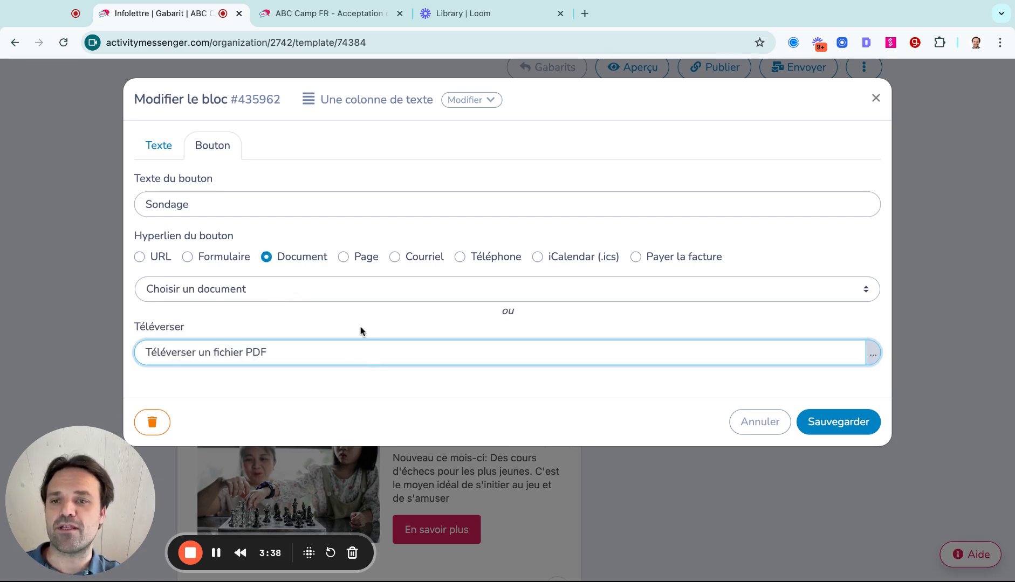
pyautogui.click(228, 257)
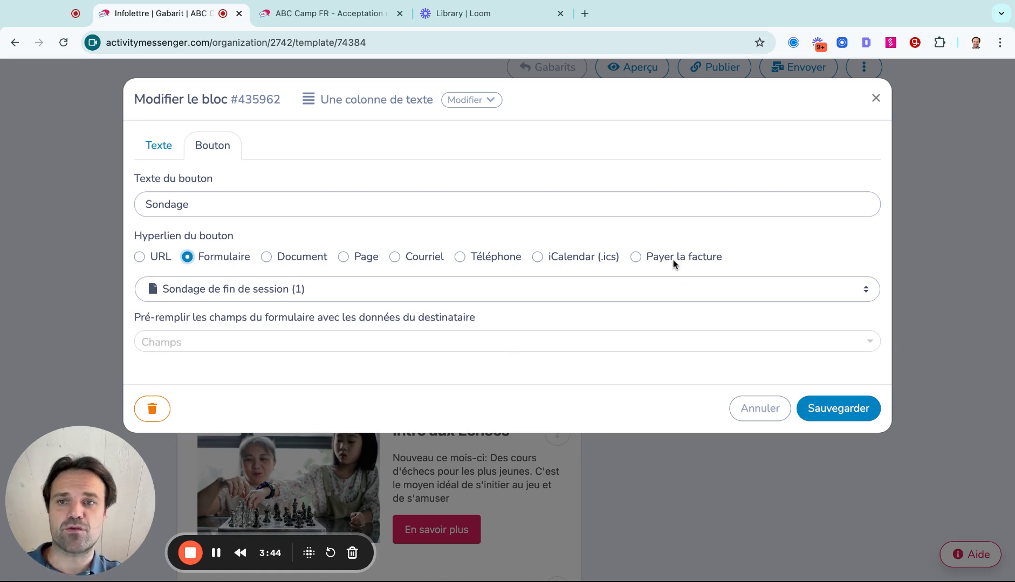
# Step: Save the text block, open the survey through its "Sondage" button to check it, and return to the template
pyautogui.click(817, 411)
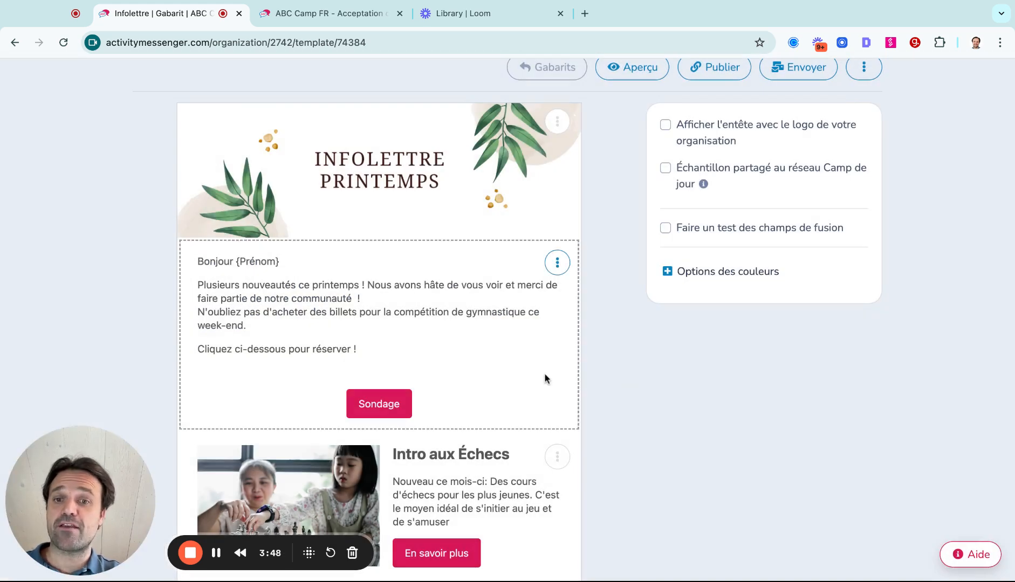
pyautogui.click(388, 409)
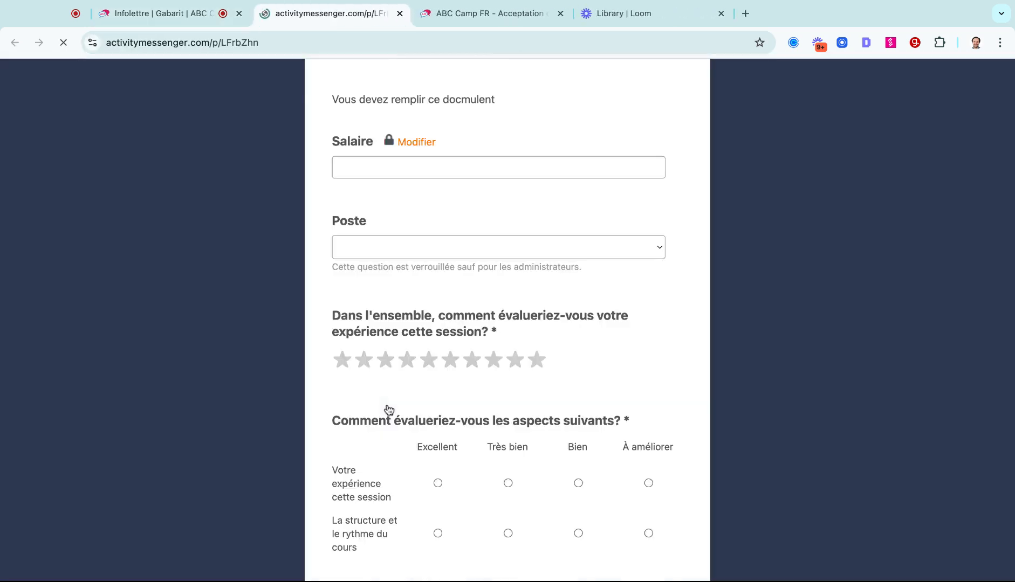
pyautogui.scroll(-10, 507, 324)
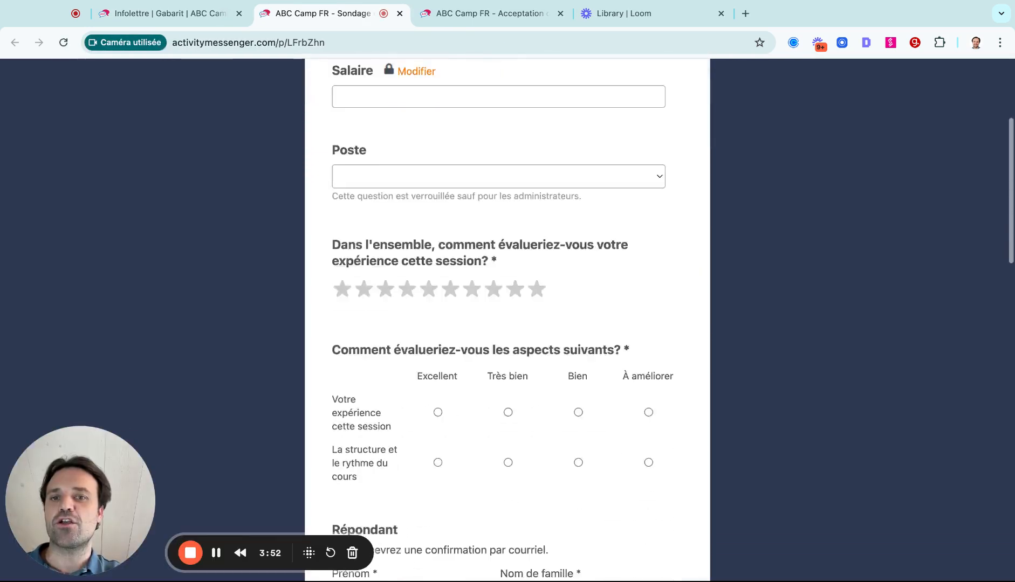
pyautogui.click(181, 2)
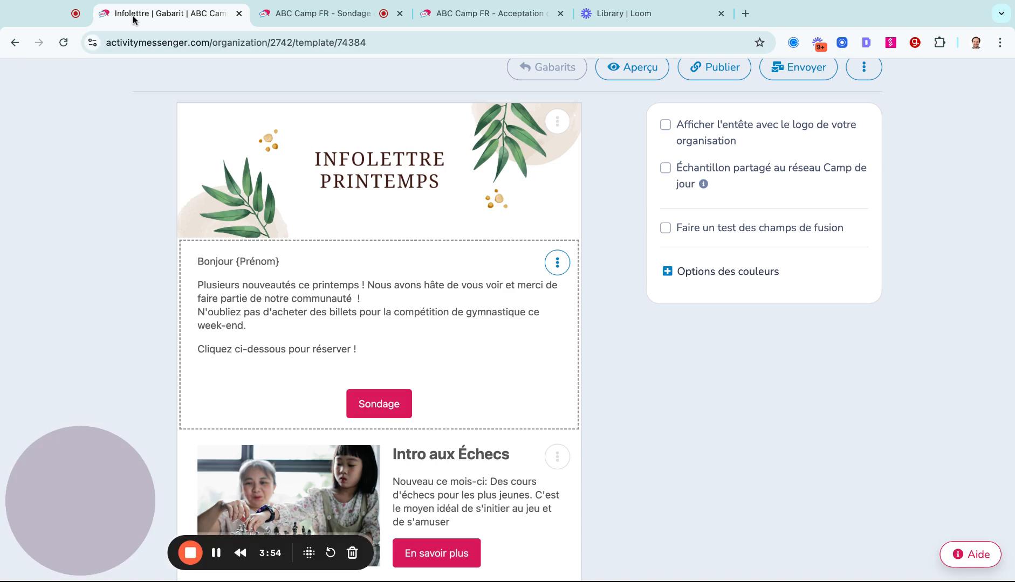
# Step: Look through the remaining newsletter blocks and the block types offered for a new block, without adding one
pyautogui.scroll(-1, 249, 365)
pyautogui.scroll(-5, 249, 365)
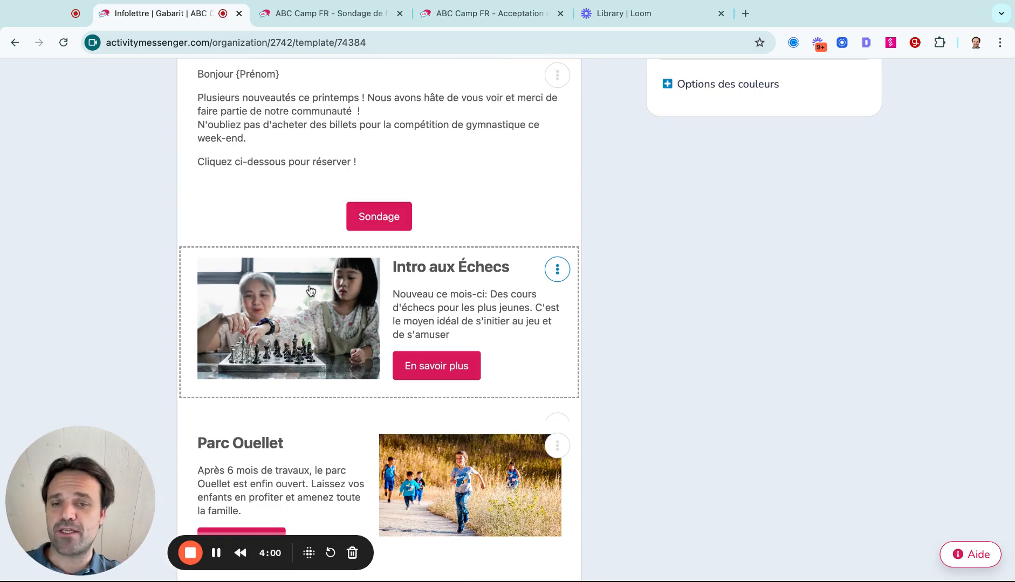
pyautogui.scroll(-5, 311, 292)
pyautogui.scroll(-4, 310, 318)
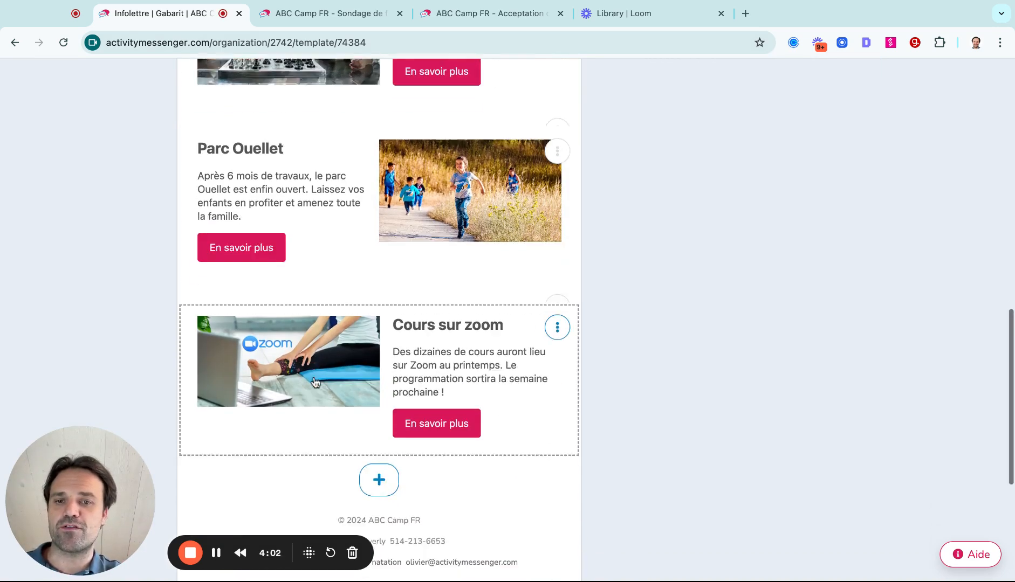
pyautogui.click(368, 388)
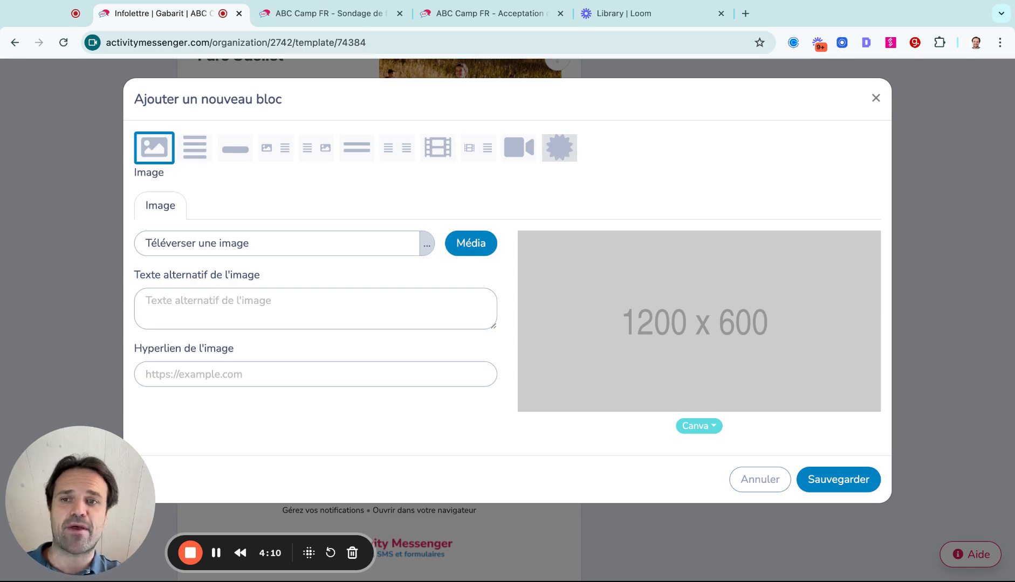
pyautogui.click(876, 98)
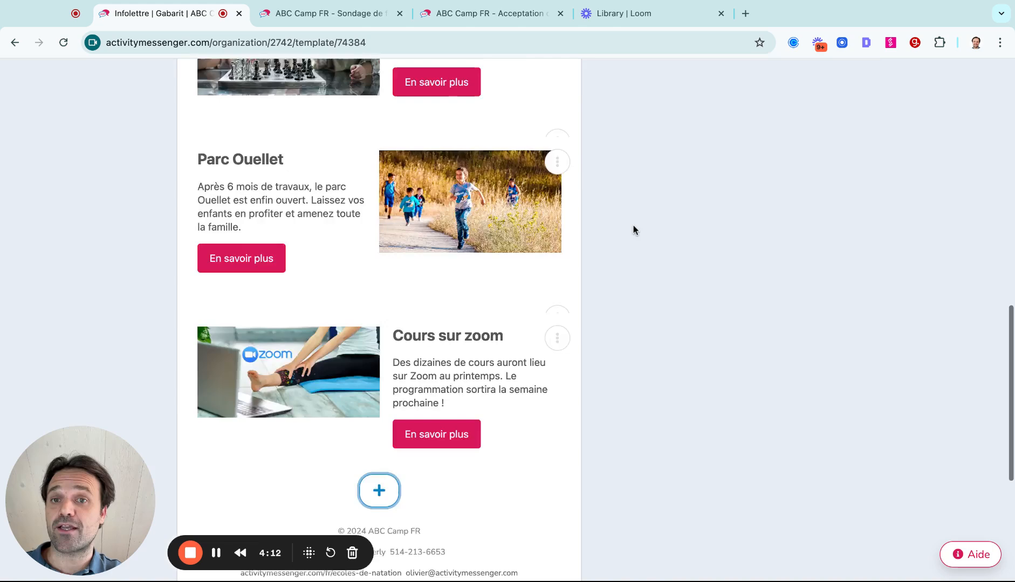
# Step: Enable the merge field test and check the {Prénom} field in the introductory block's editor, leaving the block unchanged
pyautogui.scroll(15, 632, 225)
pyautogui.scroll(-3, 633, 225)
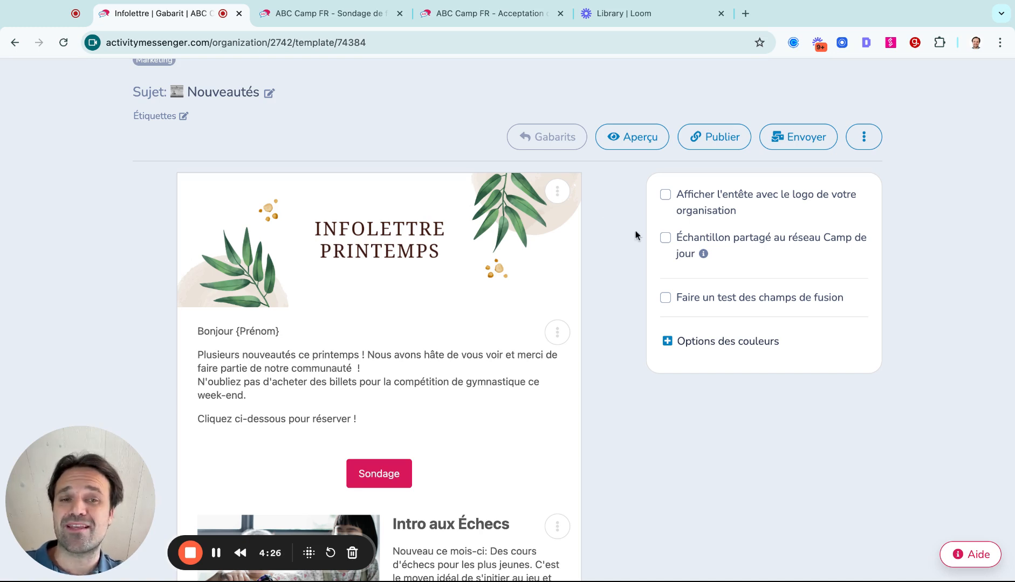
pyautogui.click(665, 298)
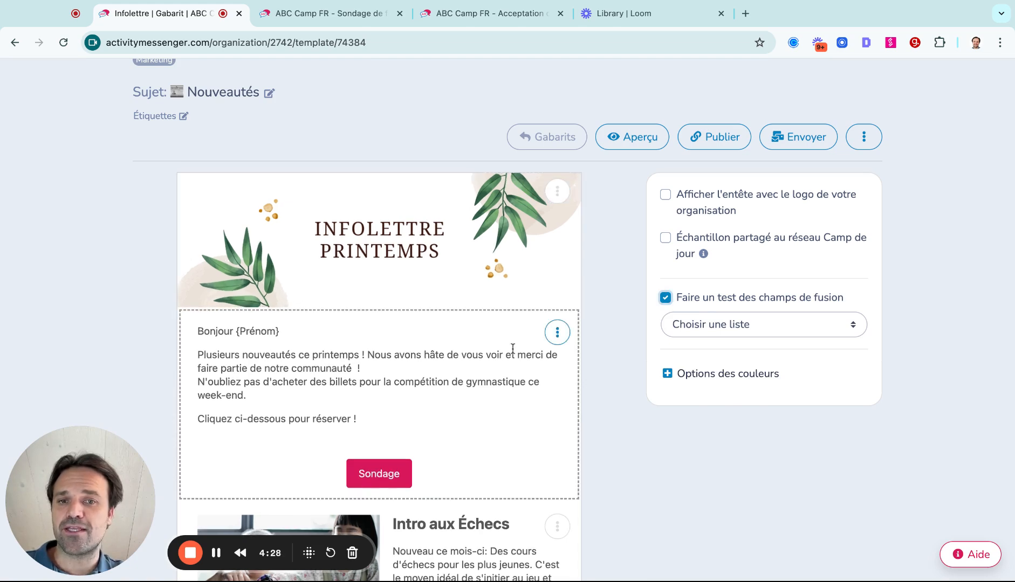
pyautogui.click(557, 333)
pyautogui.click(573, 364)
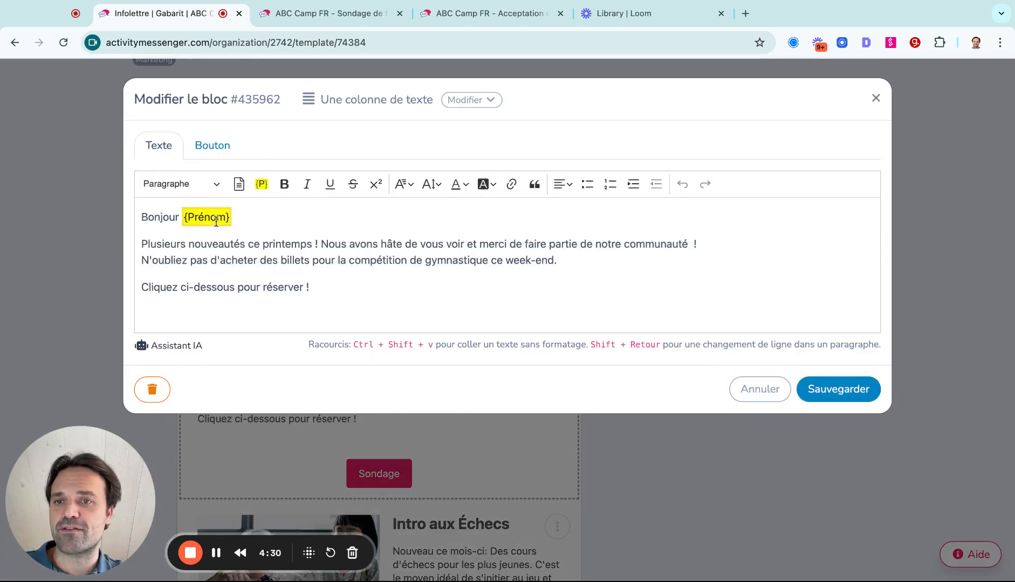
pyautogui.click(757, 389)
# Step: Test the merge fields with the "Abonnement" list, advancing through the recipients to the third one
pyautogui.click(746, 328)
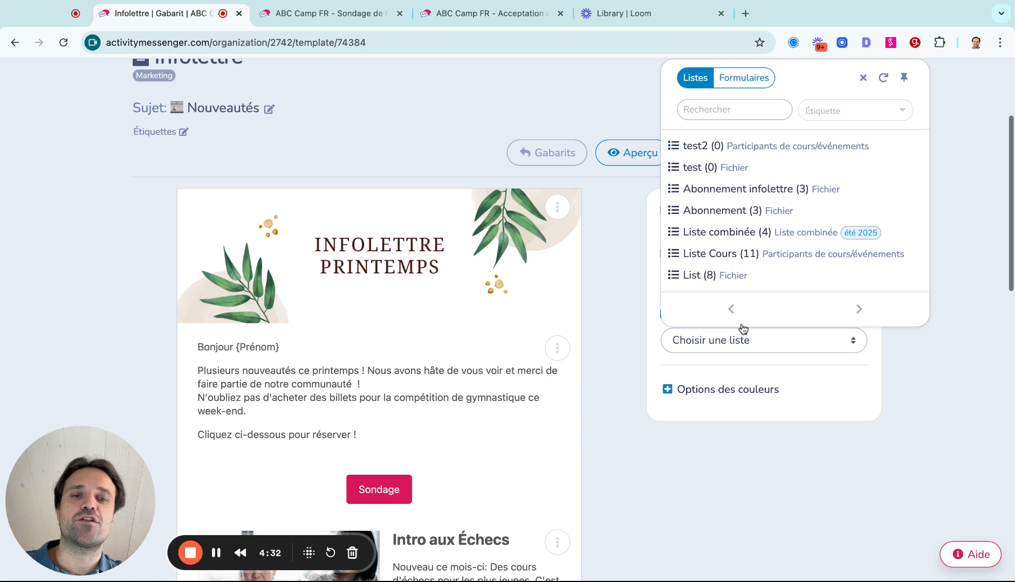
pyautogui.click(776, 211)
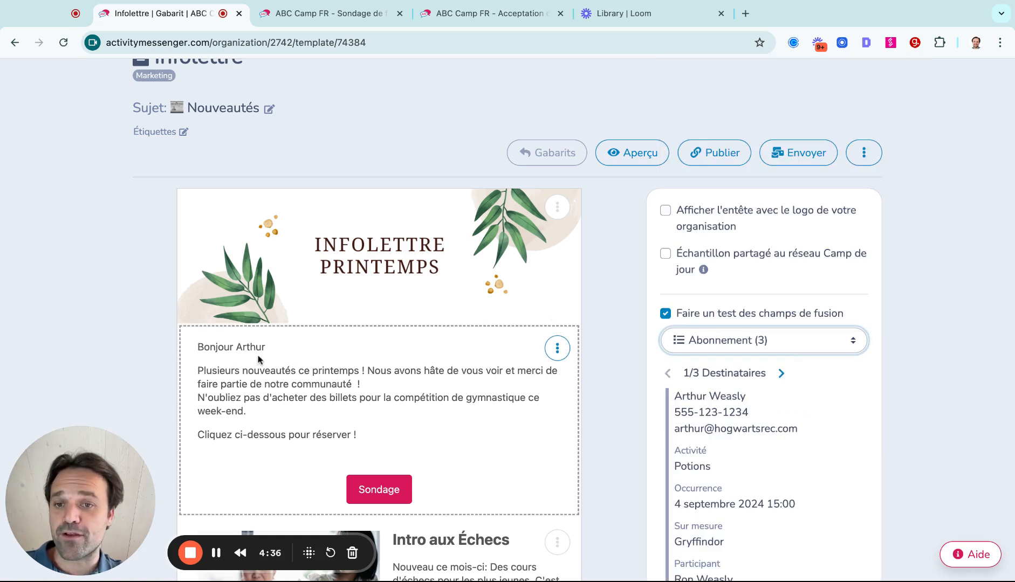
pyautogui.scroll(-1, 548, 391)
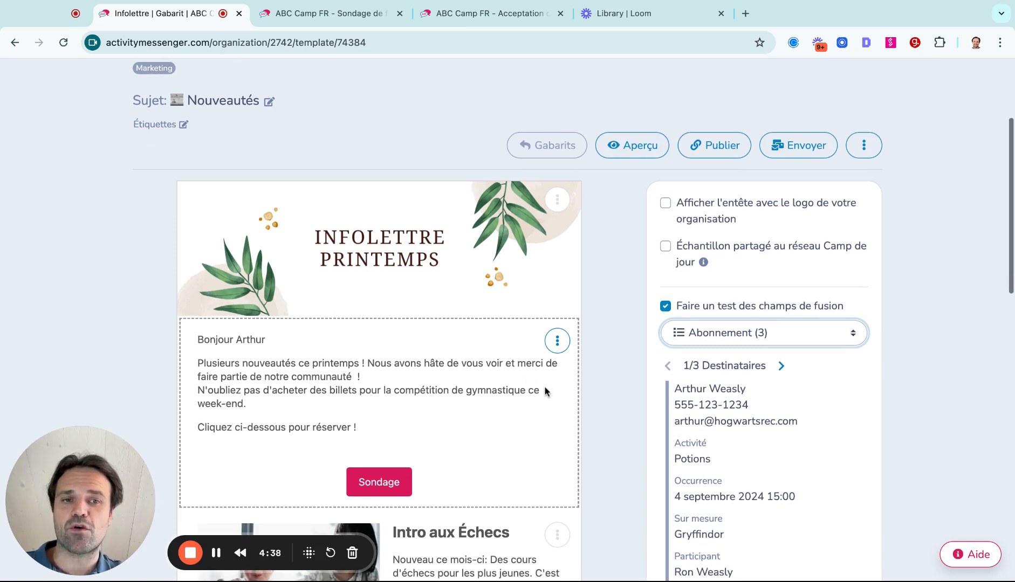
pyautogui.click(783, 366)
pyautogui.click(783, 366)
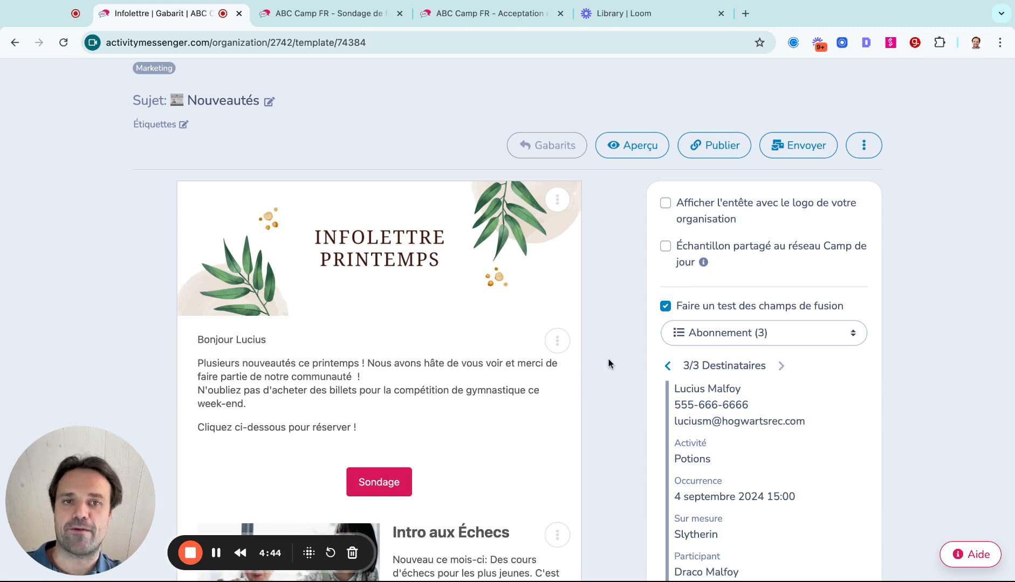
# Step: Preview the newsletter in the smartphone view and look through its content
pyautogui.click(628, 147)
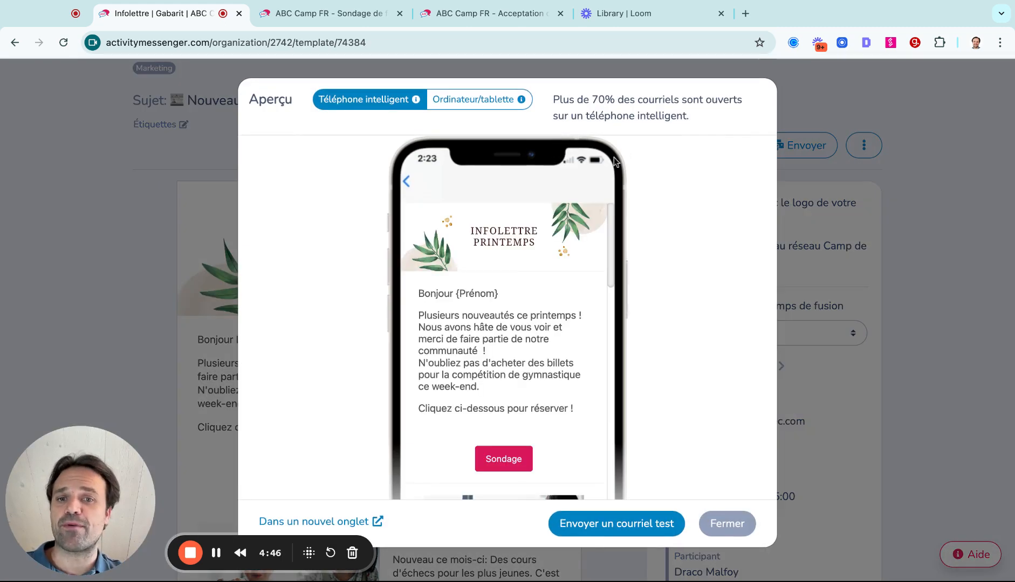
pyautogui.scroll(-5, 503, 351)
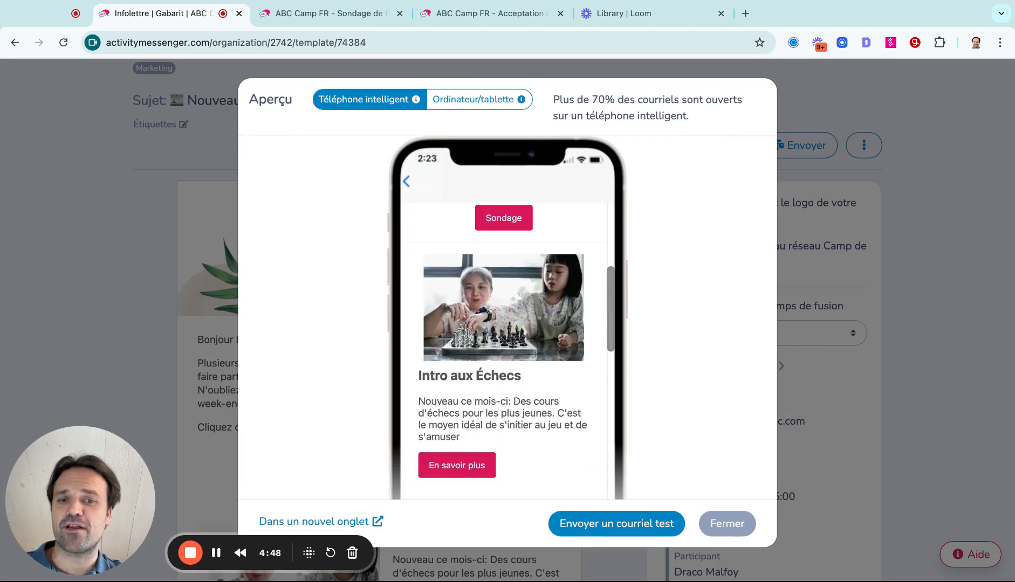
pyautogui.scroll(5, 504, 351)
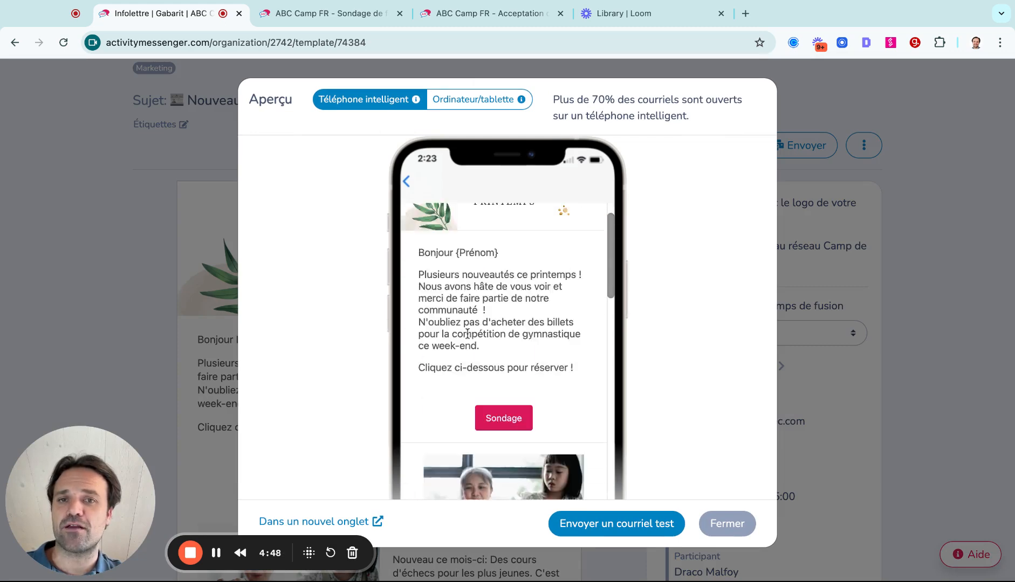
# Step: Compare the newsletter's computer/tablet preview with the smartphone view and close the preview
pyautogui.click(479, 102)
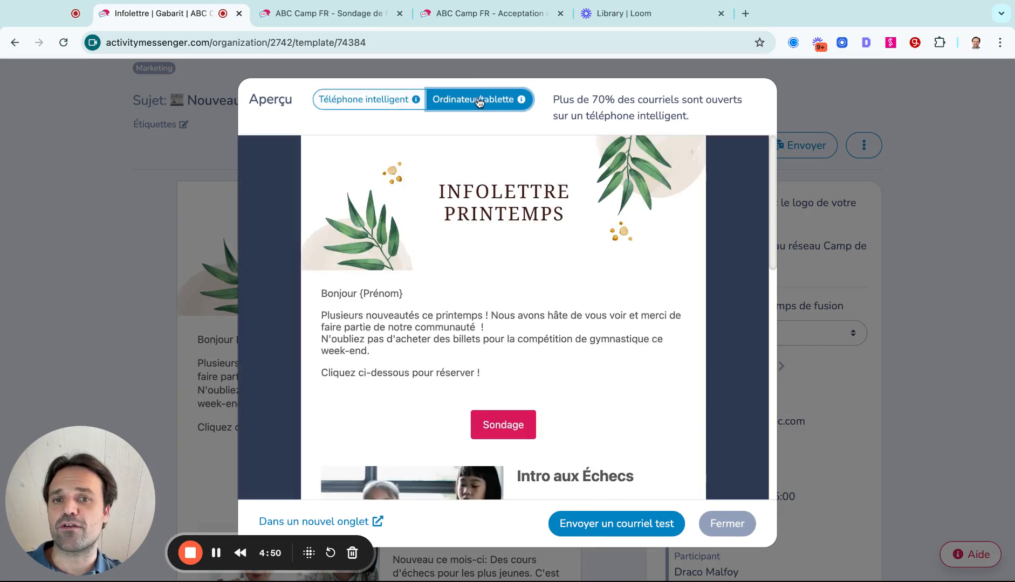
pyautogui.click(370, 103)
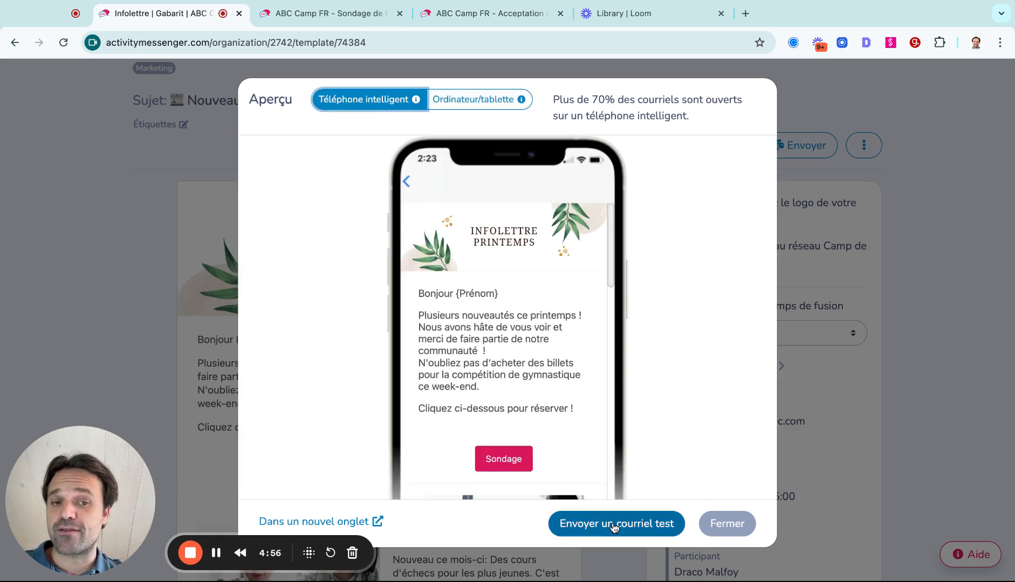
pyautogui.click(727, 523)
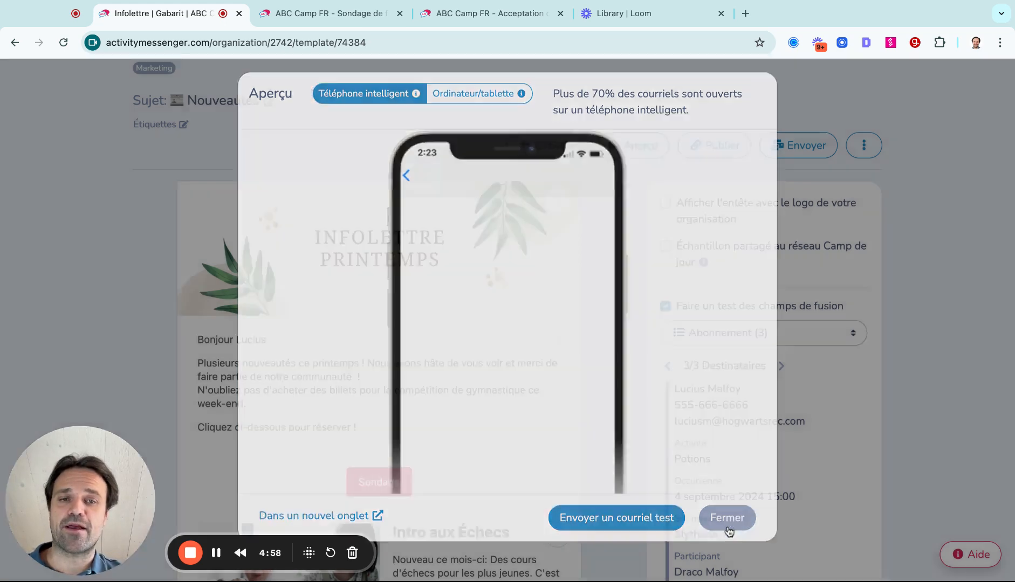
# Step: Publish the newsletter as a web page and visit the published page
pyautogui.click(718, 149)
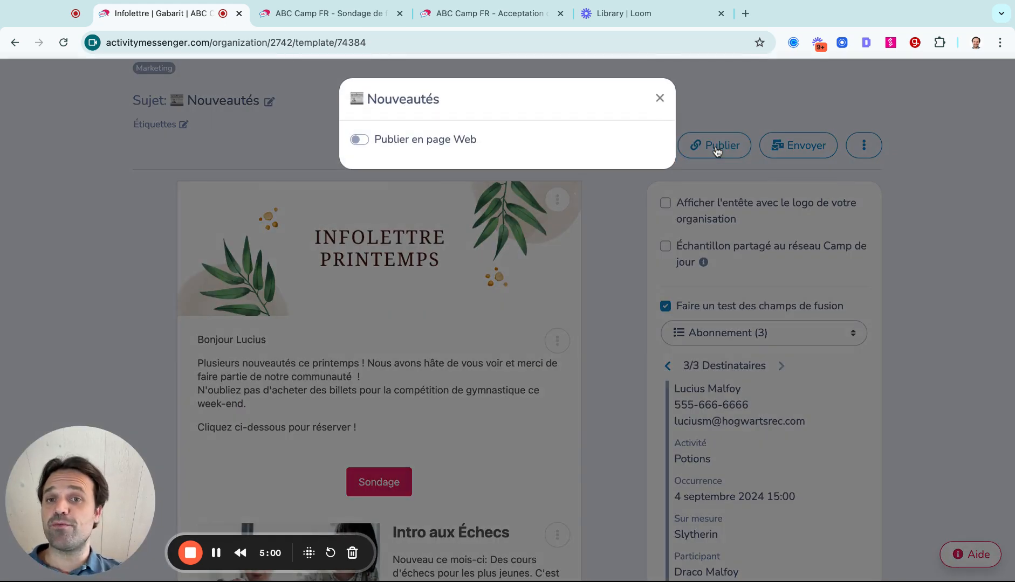
pyautogui.click(359, 139)
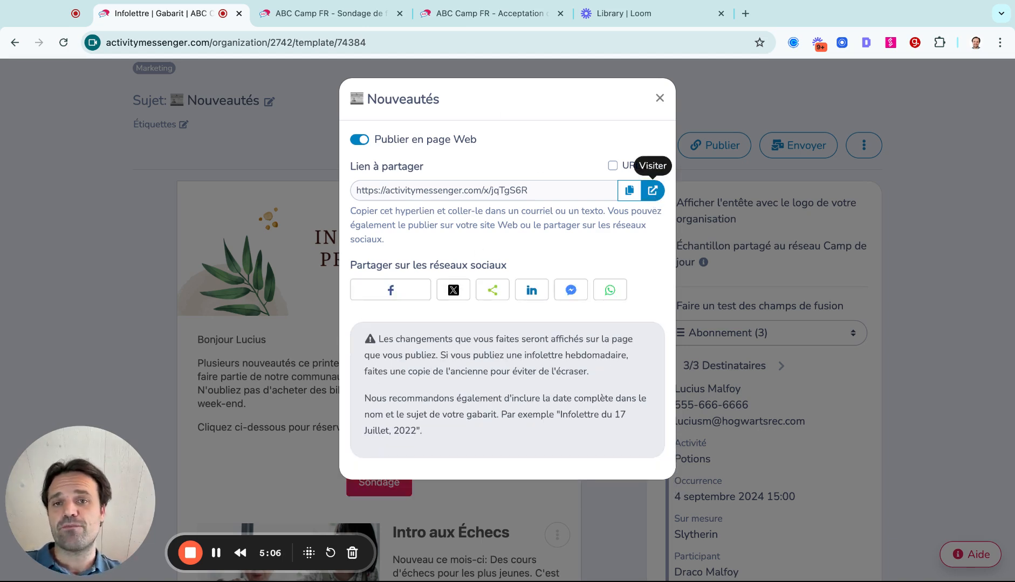
pyautogui.click(652, 190)
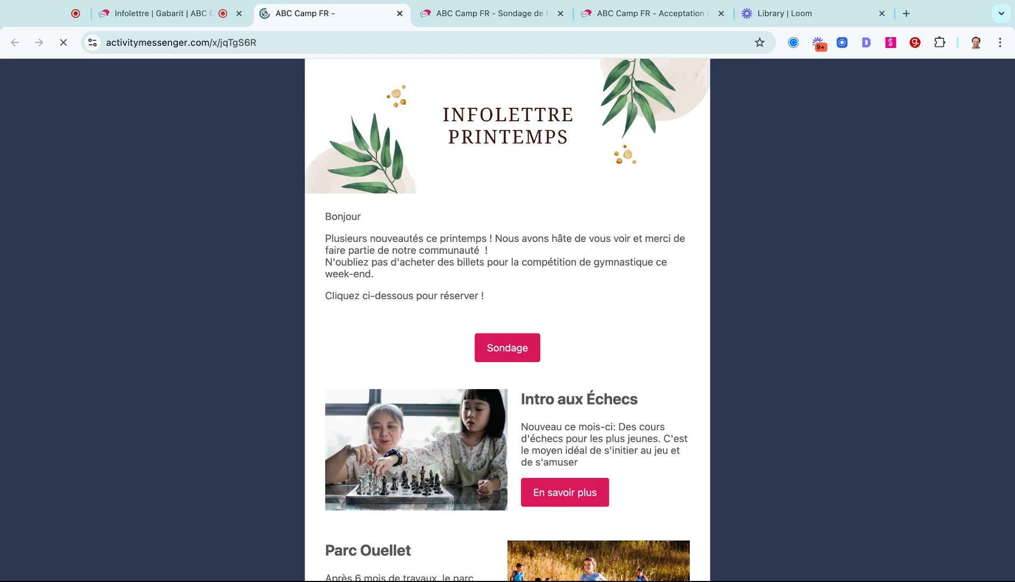
# Step: Test the "Sondage" button on the published page, return to the template and close its publishing settings
pyautogui.click(513, 347)
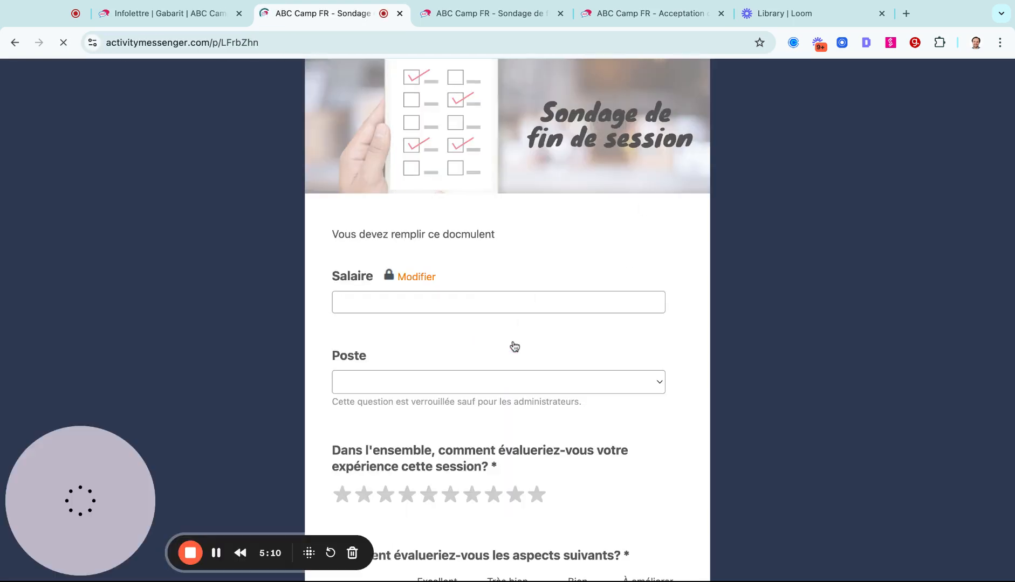
pyautogui.click(11, 44)
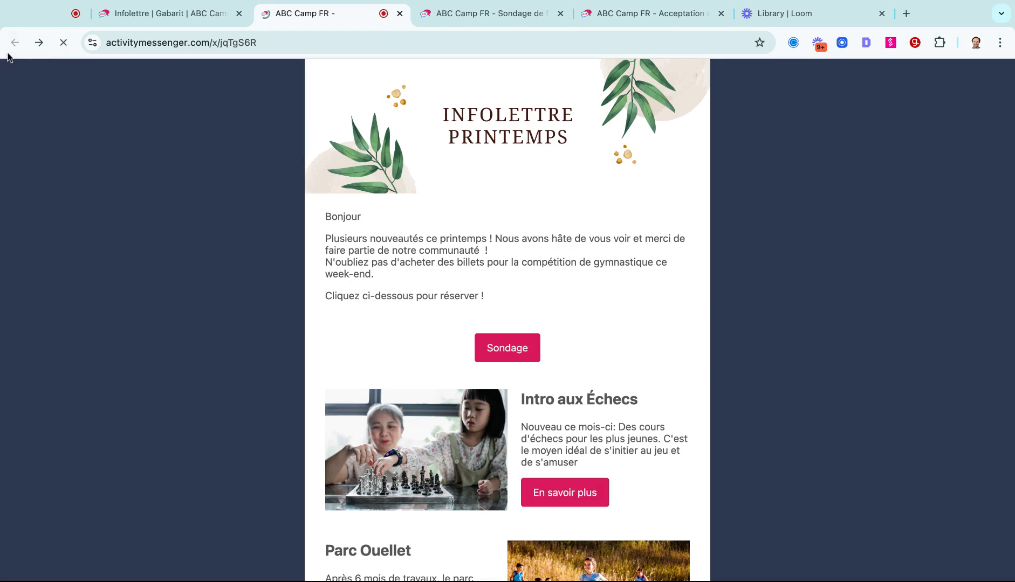
pyautogui.click(148, 15)
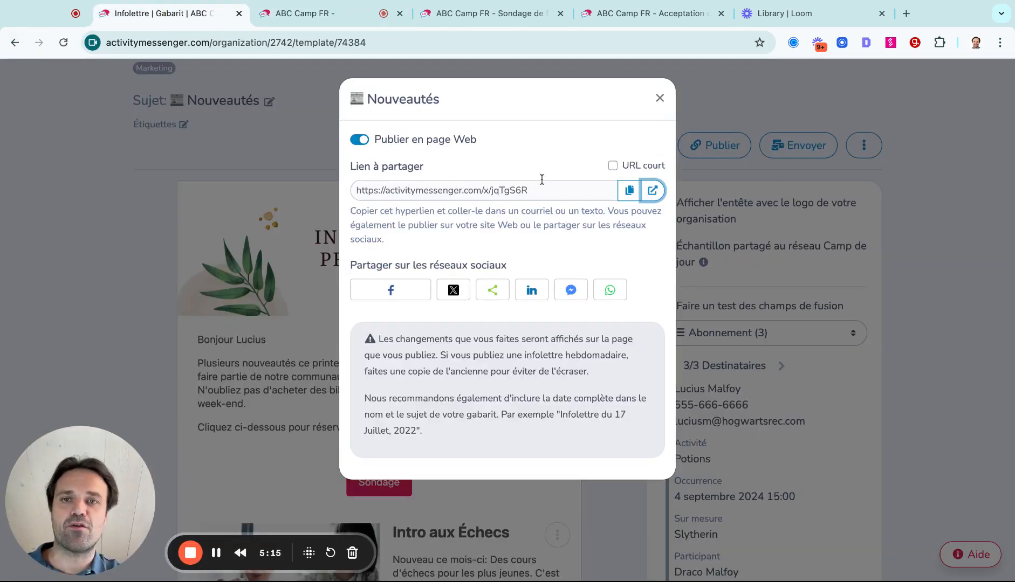
pyautogui.click(659, 98)
# Step: Prepare a duplicate of the template named "Infolettre Hiver" and dismiss it without creating the copy
pyautogui.click(864, 145)
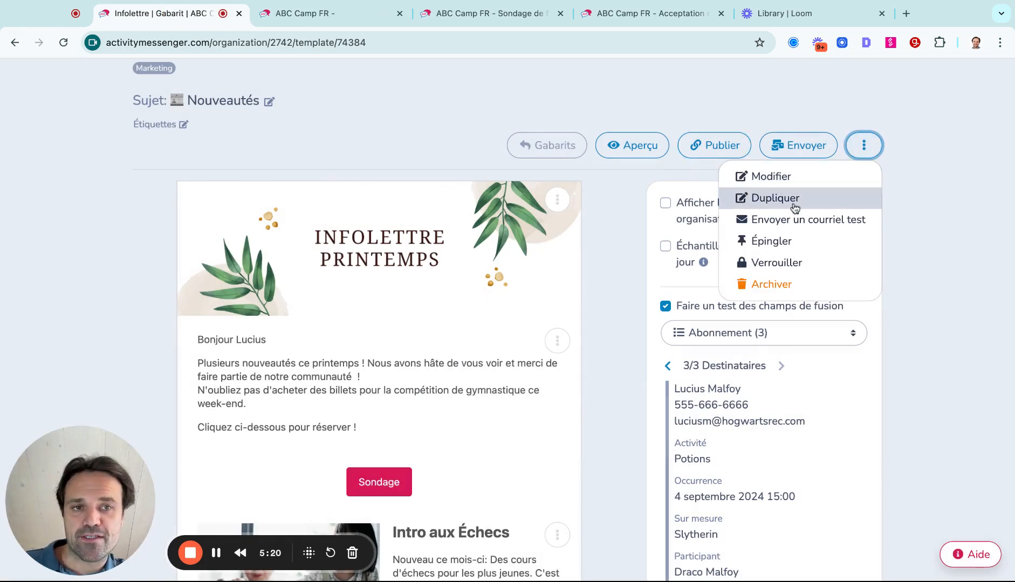
pyautogui.click(775, 199)
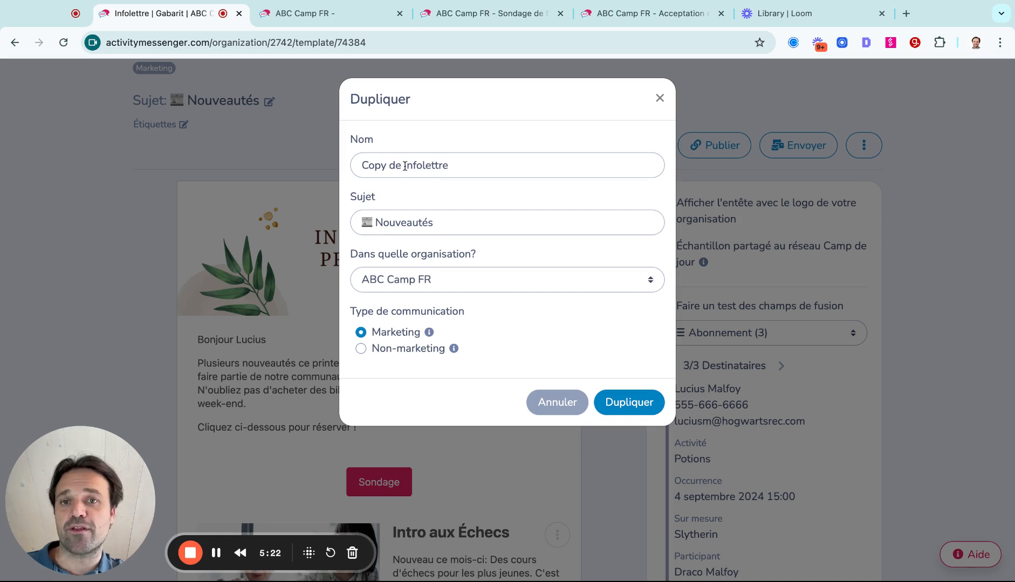
pyautogui.moveTo(403, 165); pyautogui.dragTo(347, 162)
pyautogui.press('BackSpace')
pyautogui.click(423, 165)
pyautogui.write('Hiv')
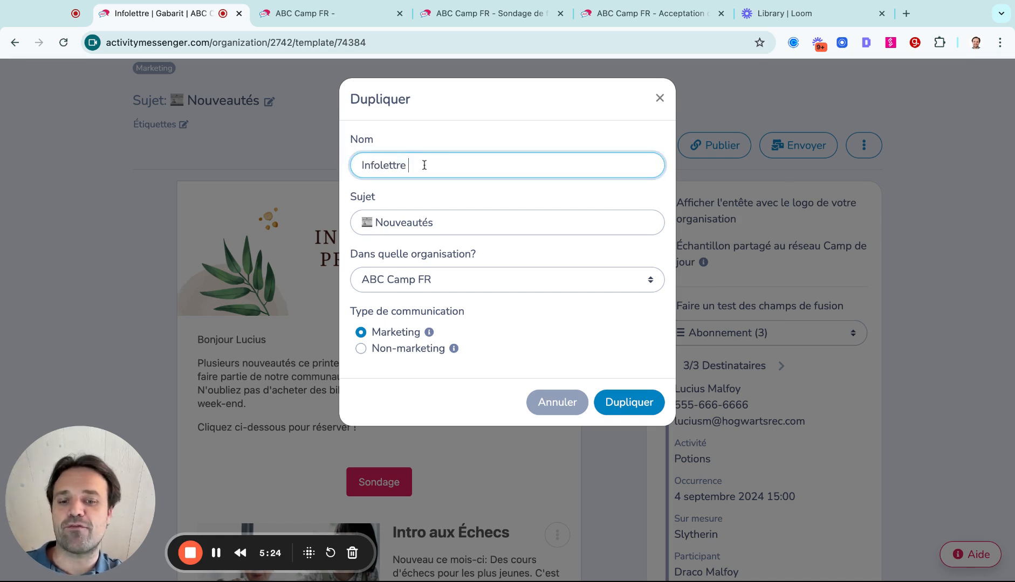
pyautogui.write('er')
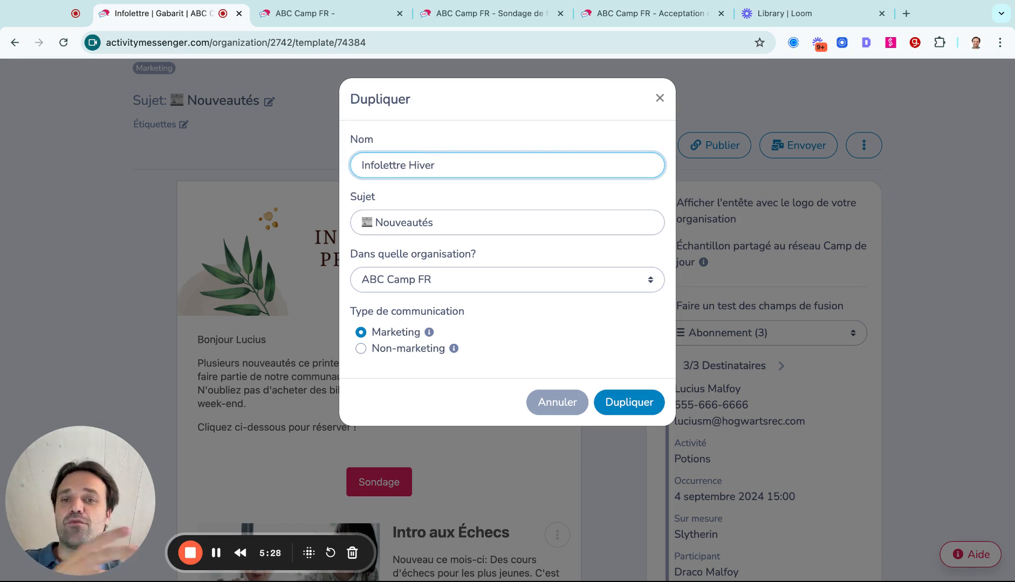
pyautogui.click(659, 98)
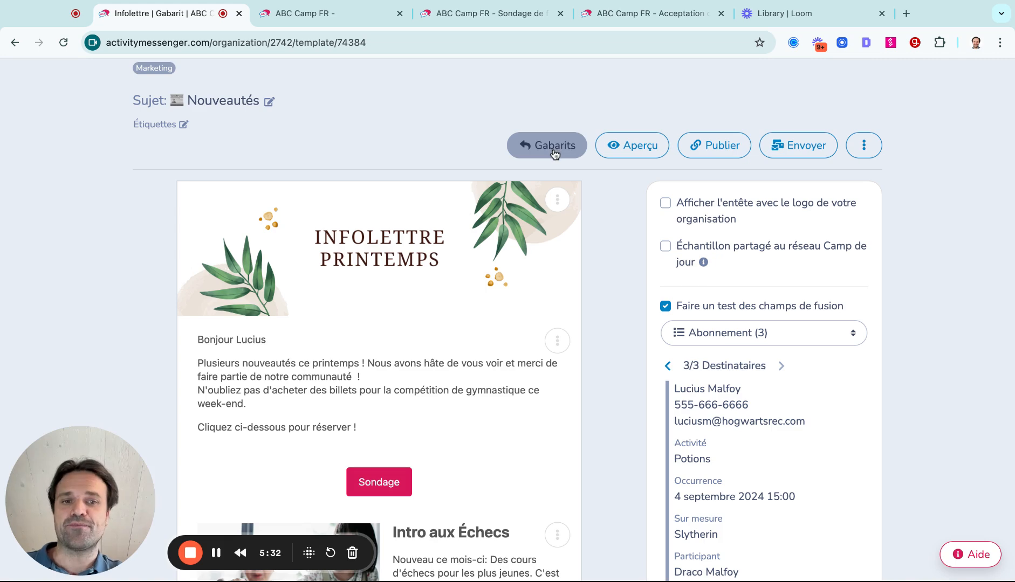
# Step: Start a new message from the newsletter template and choose the "Autorisation Parentale" form as its recipient list
pyautogui.scroll(2, 556, 197)
pyautogui.scroll(-3, 555, 195)
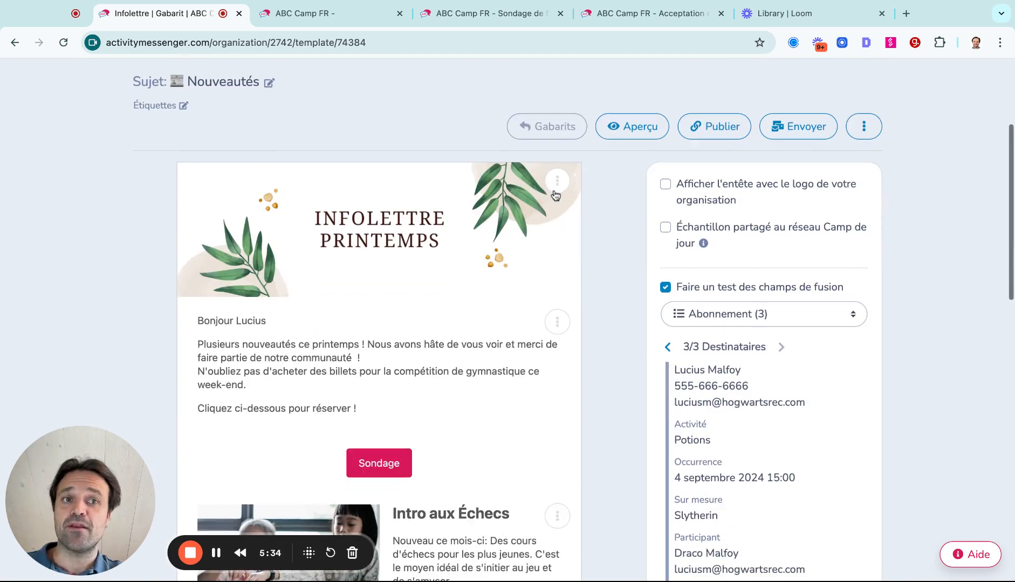
pyautogui.scroll(1, 557, 193)
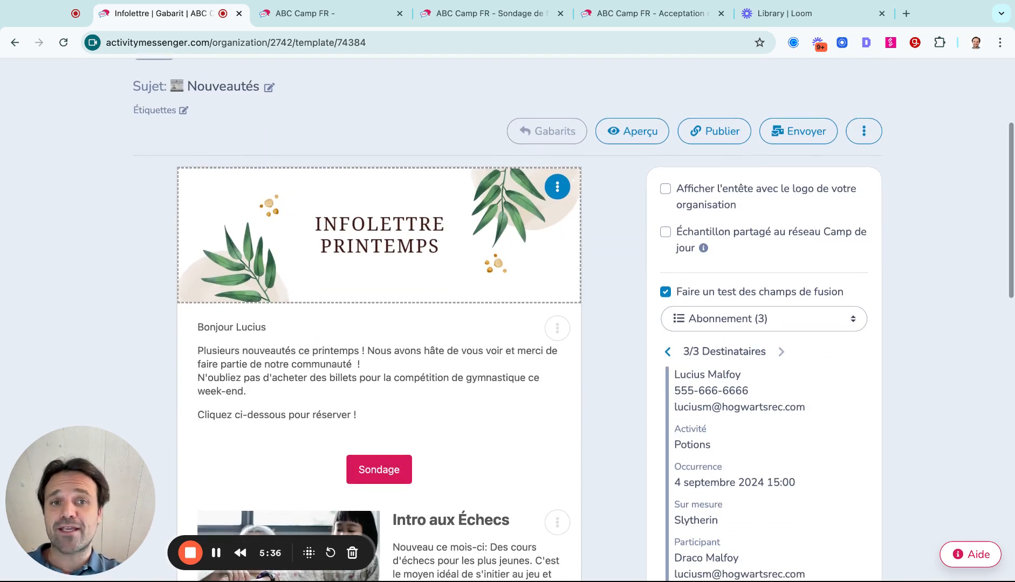
pyautogui.click(790, 145)
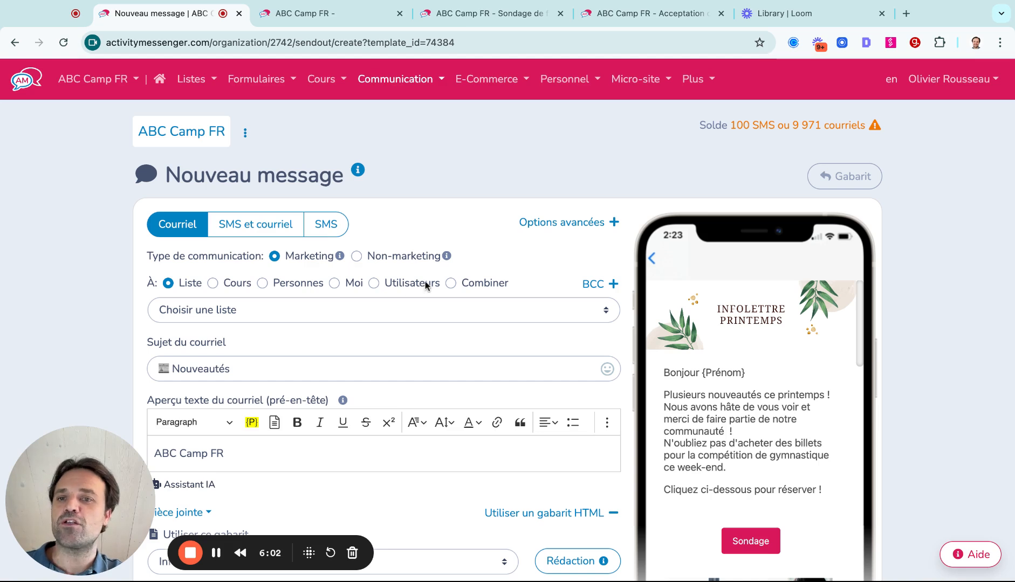
pyautogui.click(209, 319)
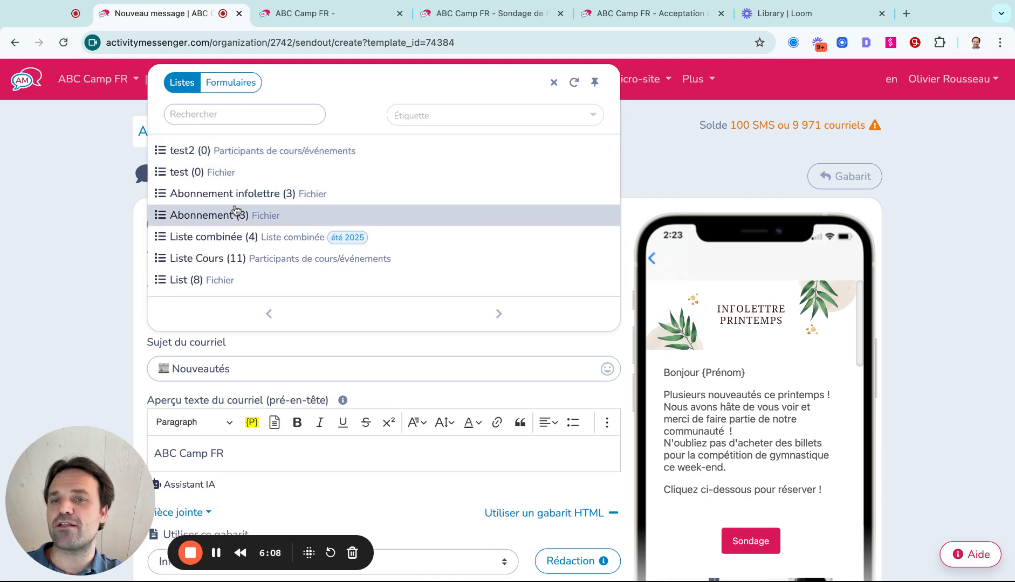
pyautogui.click(227, 85)
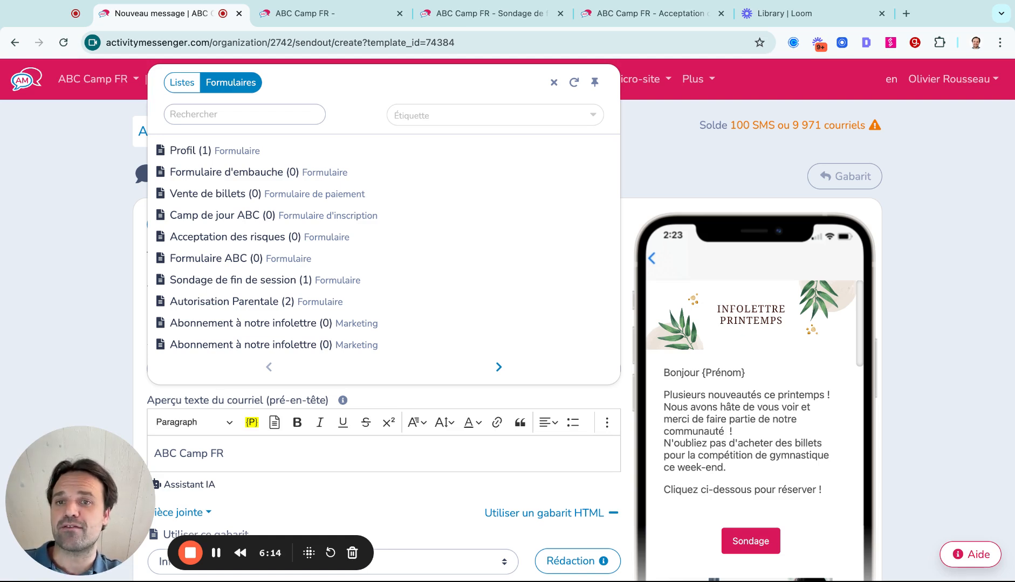
pyautogui.click(225, 303)
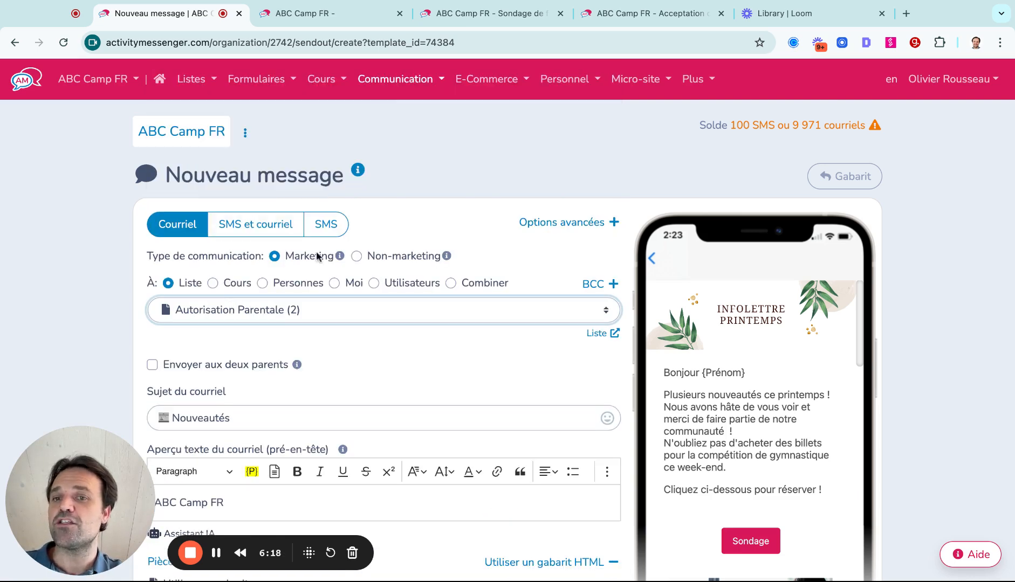
# Step: Set a scheduled sending date of 28 septembre 2024 for the message and cancel the scheduling
pyautogui.scroll(-5, 296, 286)
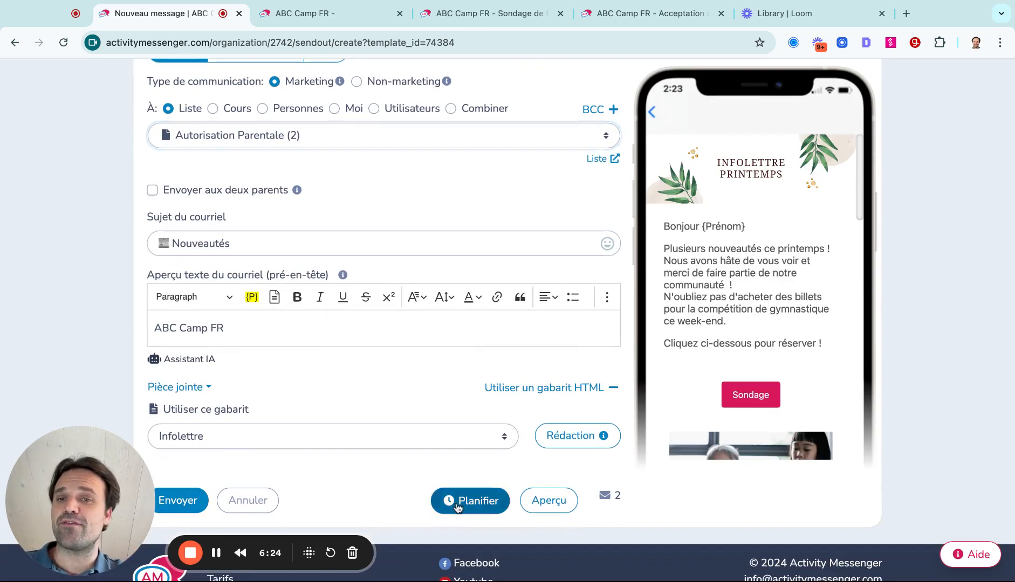
pyautogui.click(440, 499)
pyautogui.click(342, 189)
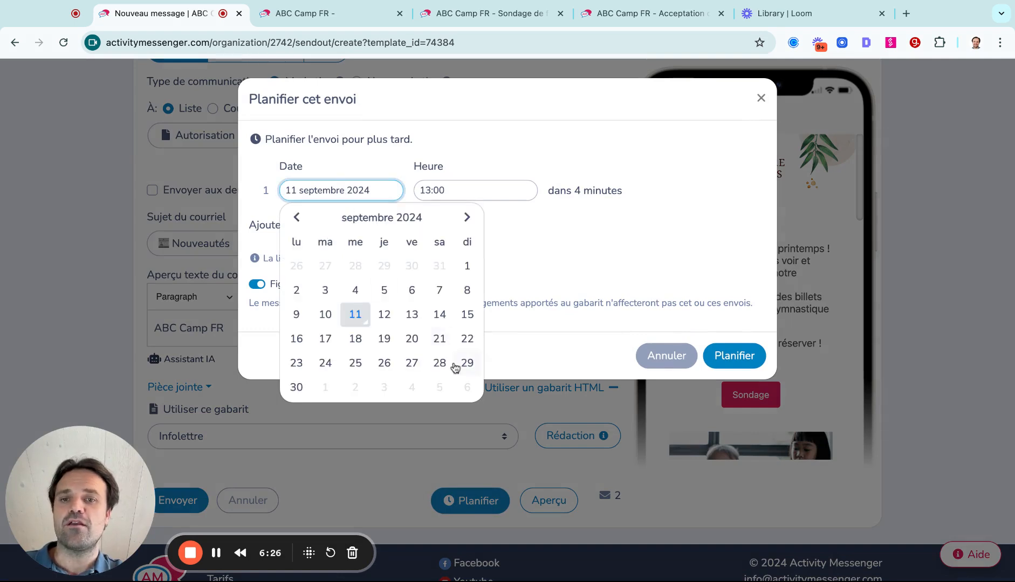
pyautogui.click(447, 362)
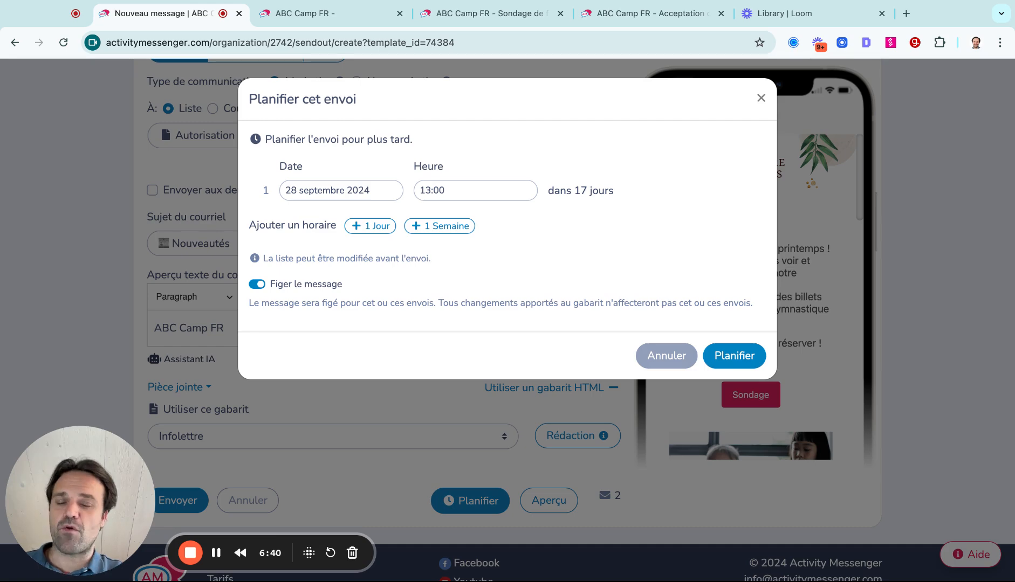
pyautogui.click(667, 357)
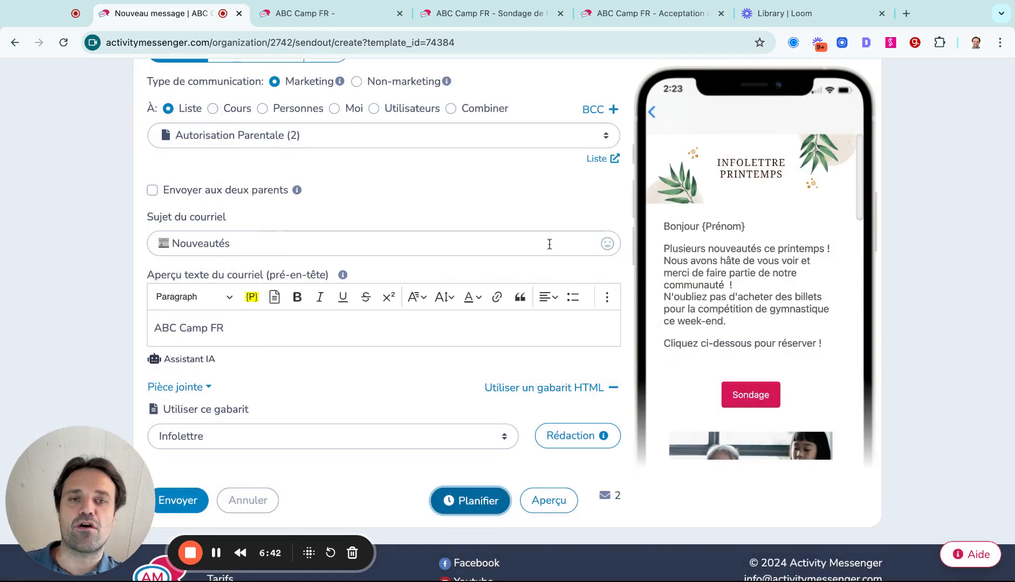
pyautogui.scroll(4, 549, 244)
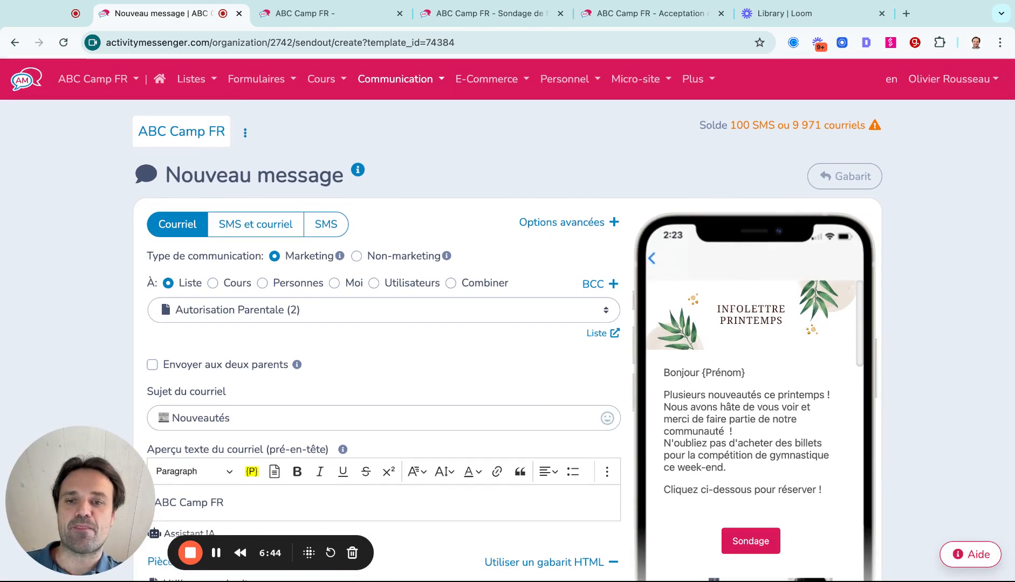